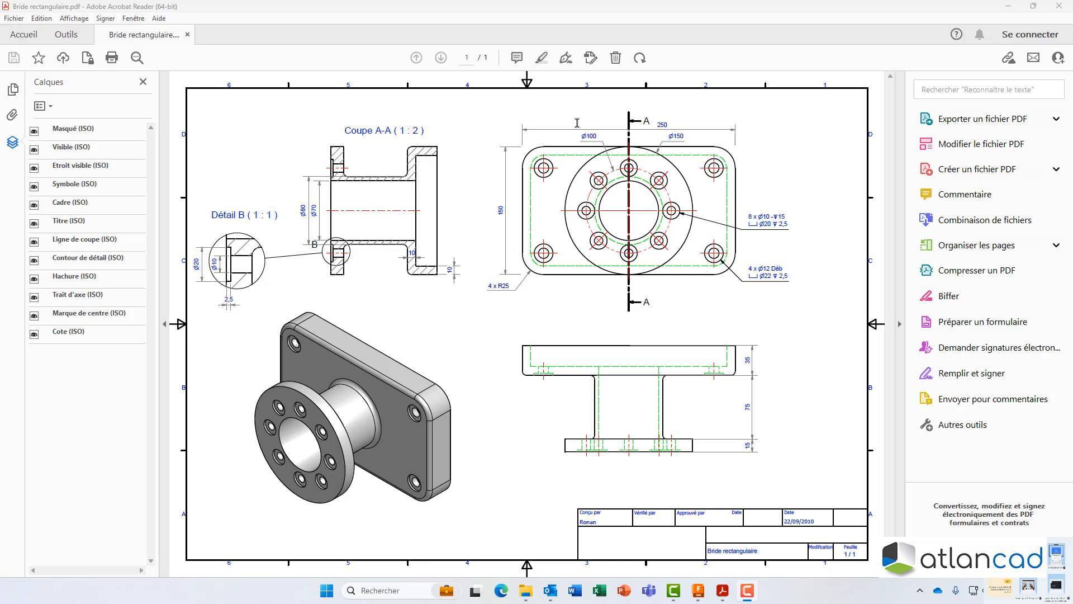
# - Switch to Fusion 360, hide the project data list and start a sketch on the horizontal origin plane
pyautogui.click(698, 590)
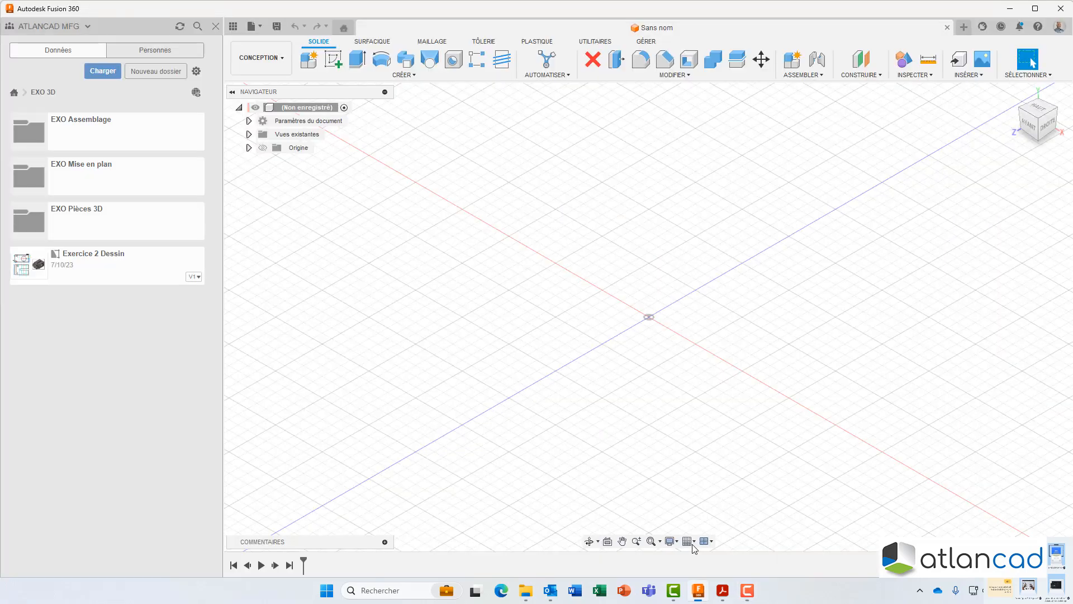
pyautogui.click(215, 27)
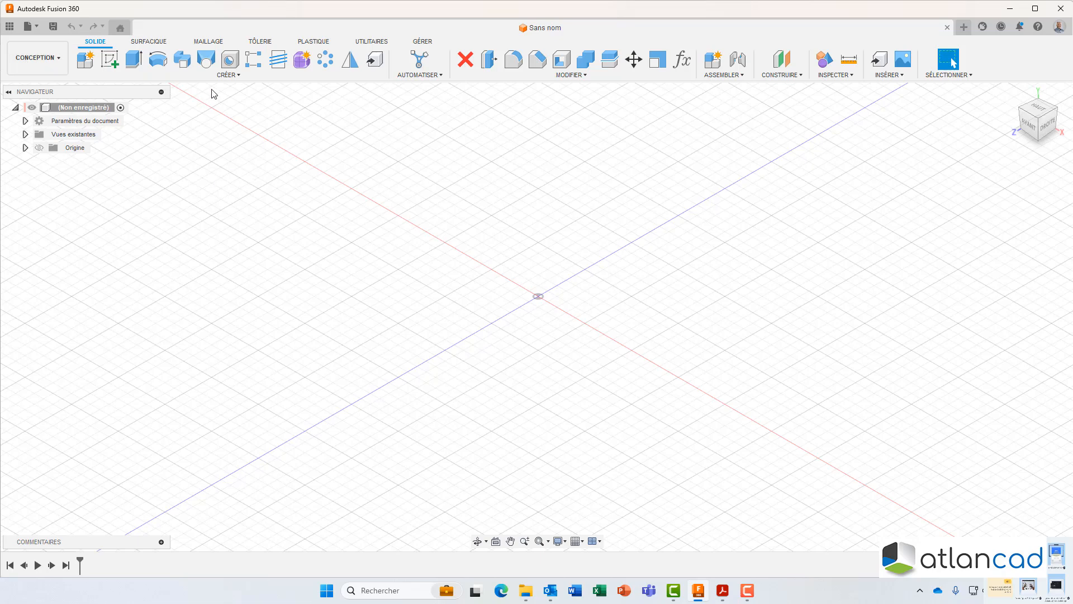
pyautogui.click(110, 59)
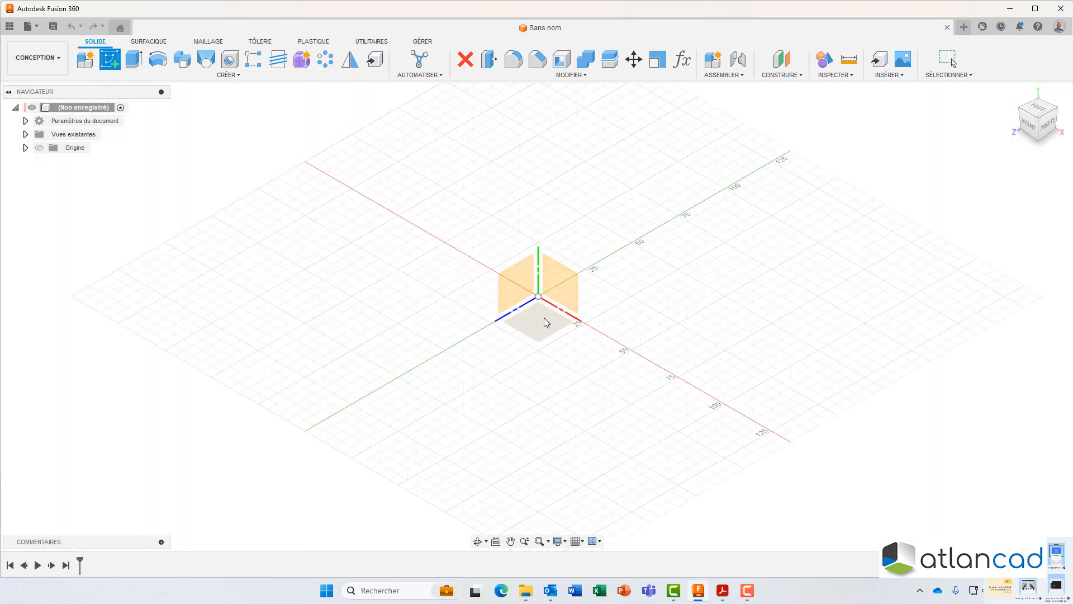
pyautogui.click(544, 317)
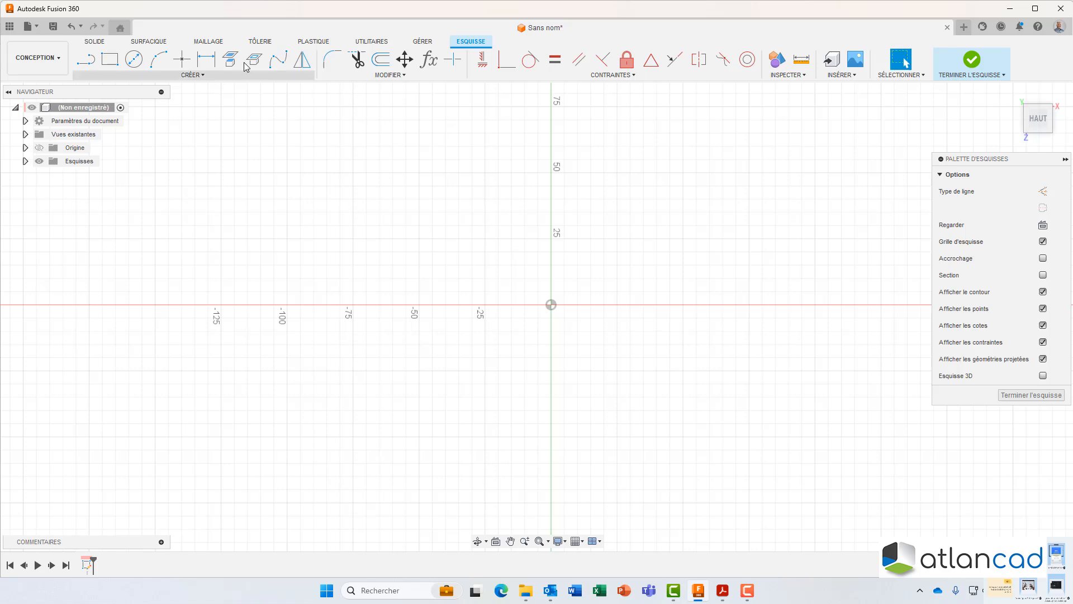
# - Draw a 250 by 150 mm center rectangle on the origin and finish the sketch
pyautogui.click(193, 75)
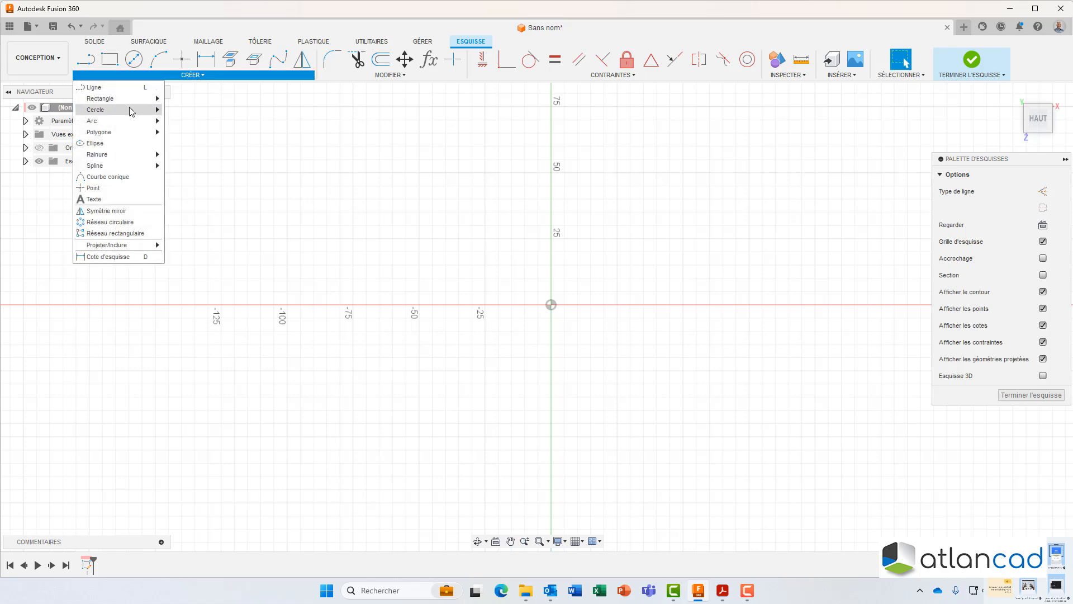
pyautogui.moveTo(119, 99)
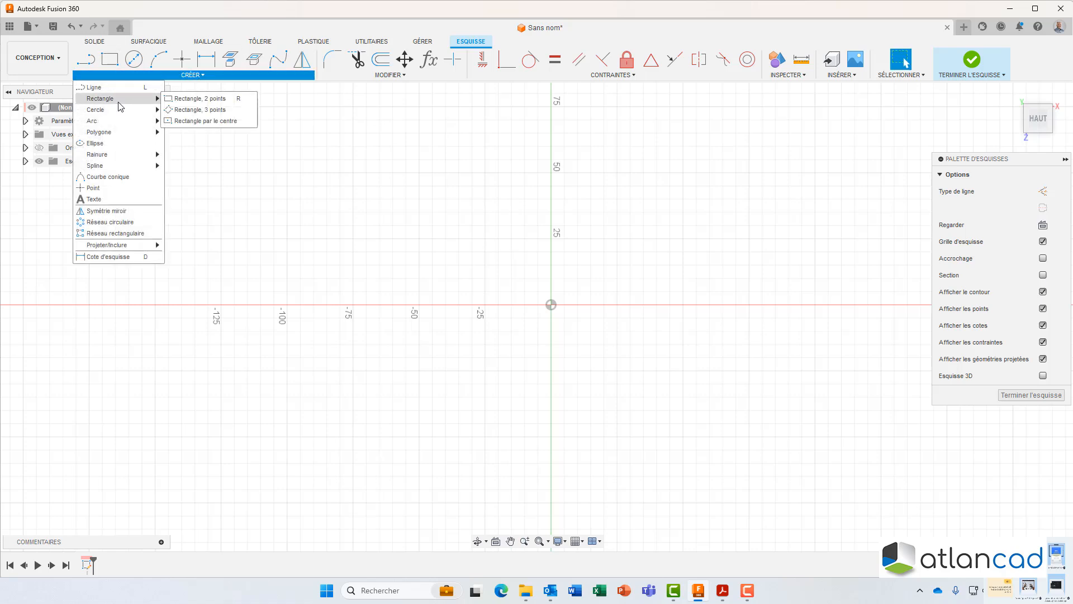
pyautogui.click(173, 124)
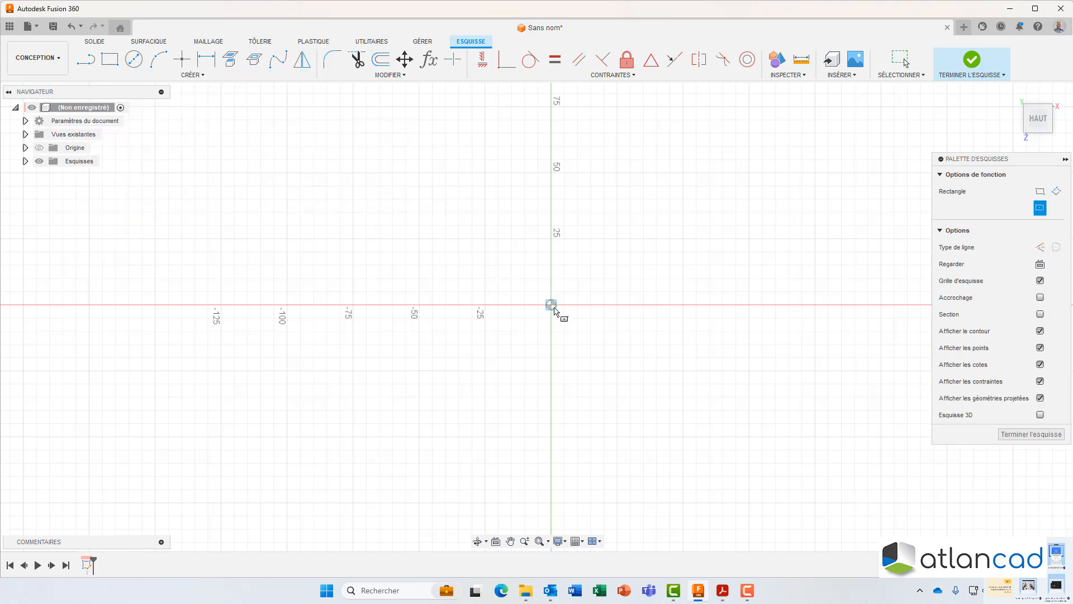
pyautogui.click(552, 306)
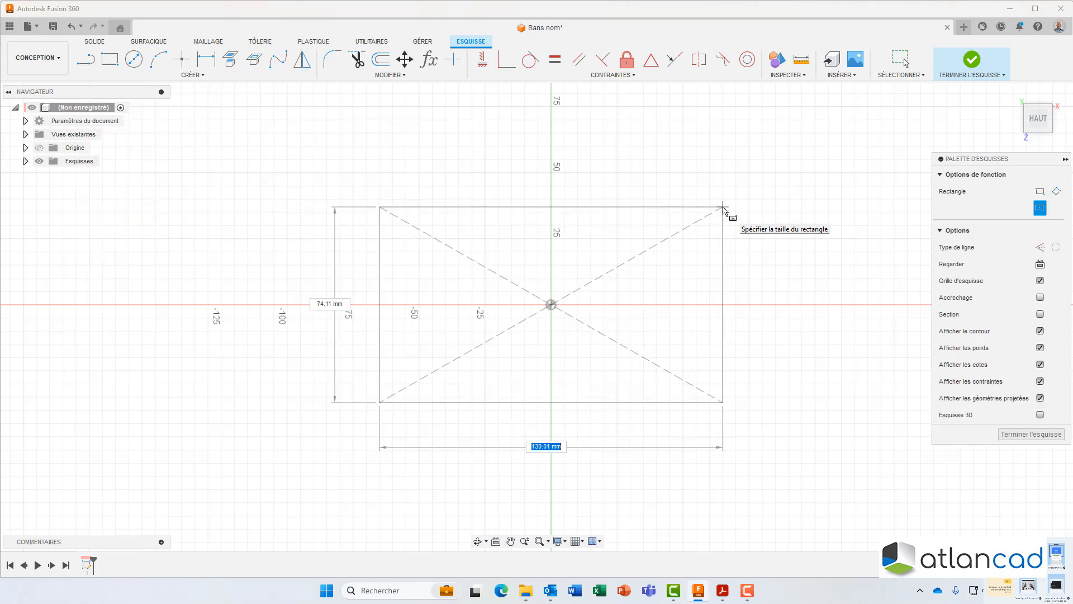
pyautogui.write('250')
pyautogui.press('Tab')
pyautogui.press('Tab')
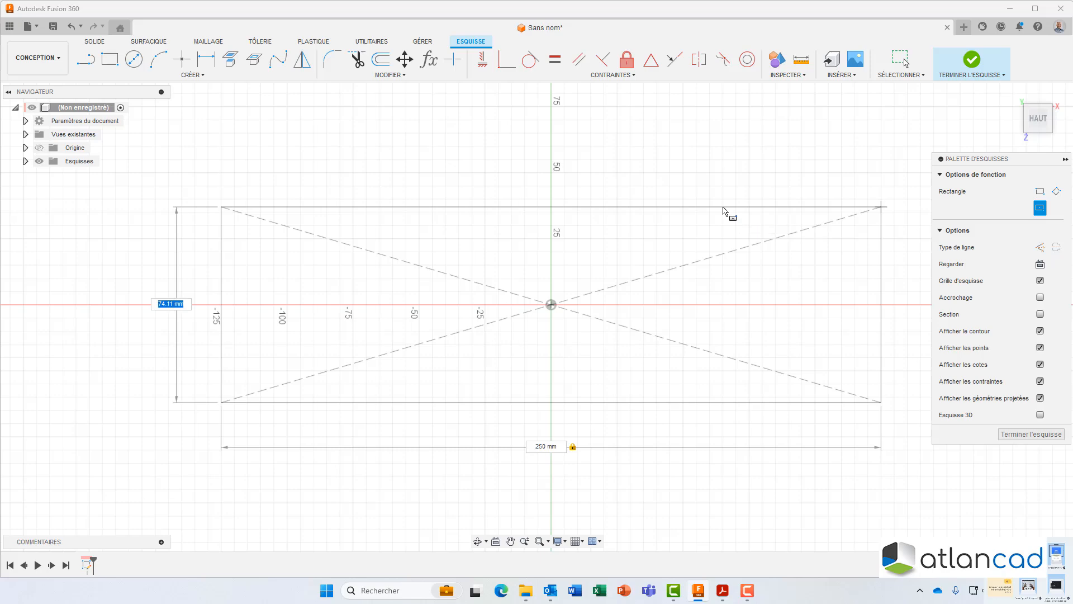
pyautogui.write('150')
pyautogui.press('Return')
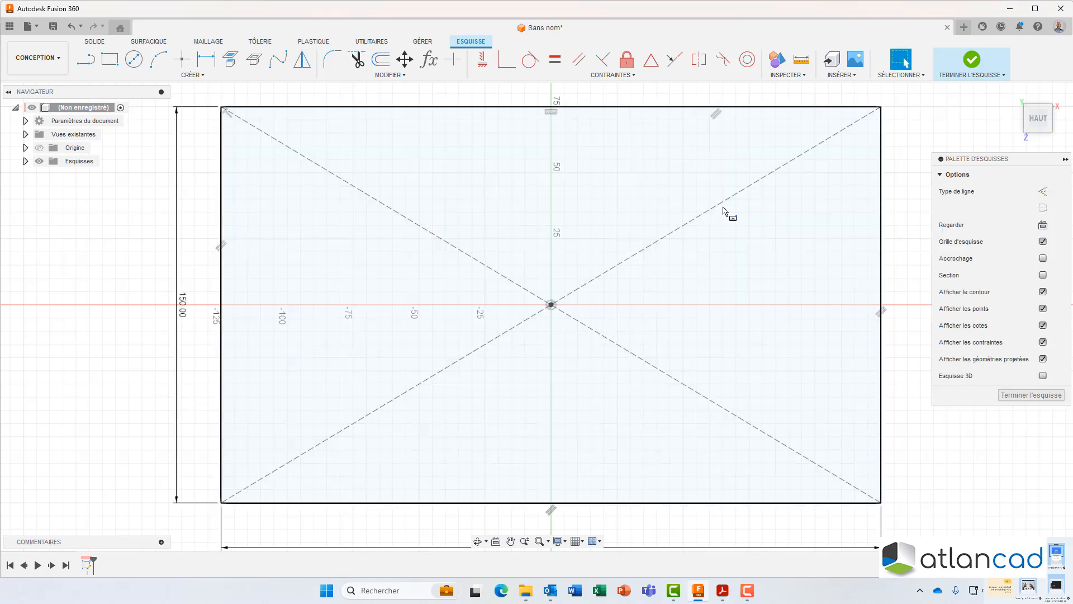
pyautogui.click(972, 60)
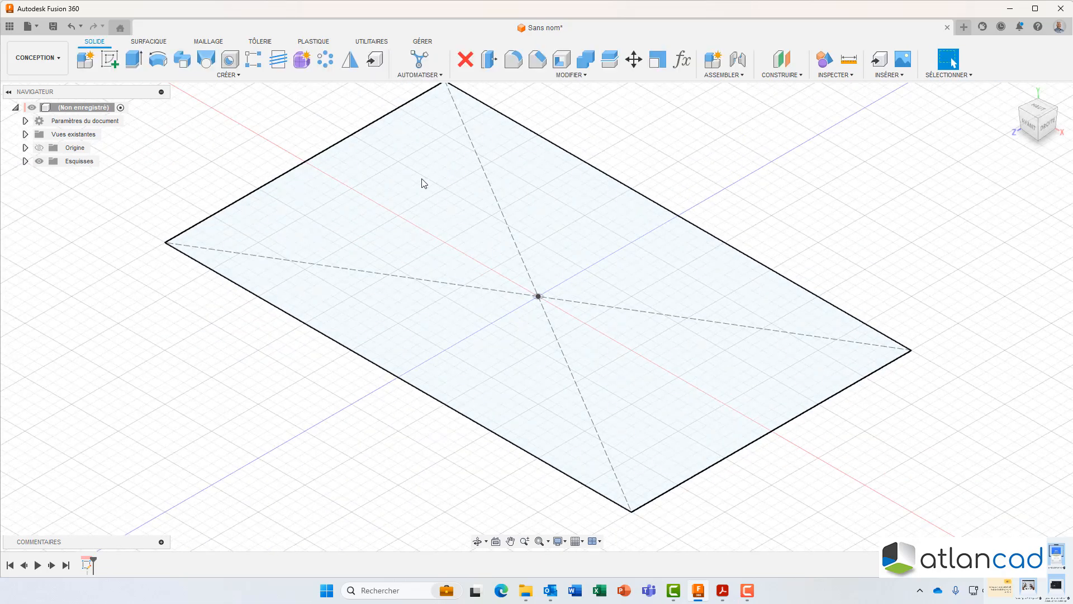
# - Extrude the rectangle 35 mm upward as a new body
pyautogui.scroll(-1, 283, 196)
pyautogui.moveTo(291, 187)
pyautogui.mouseDown(button='middle')
pyautogui.moveTo(393, 231)
pyautogui.moveTo(306, 180)
pyautogui.mouseUp(button='middle')
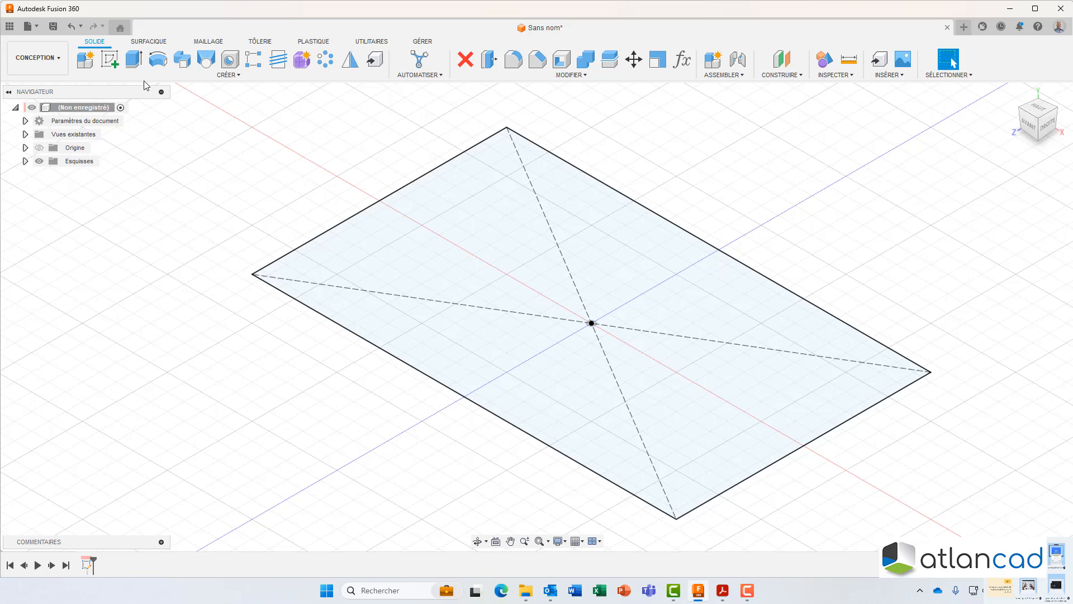
pyautogui.click(133, 59)
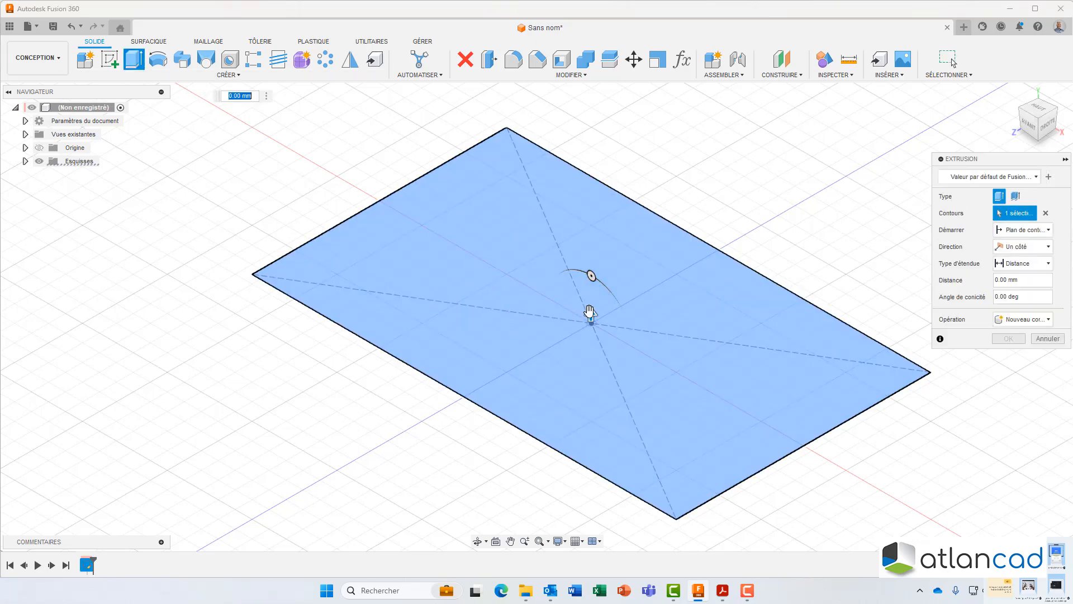
pyautogui.moveTo(590, 311); pyautogui.dragTo(601, 264)
pyautogui.write('2')
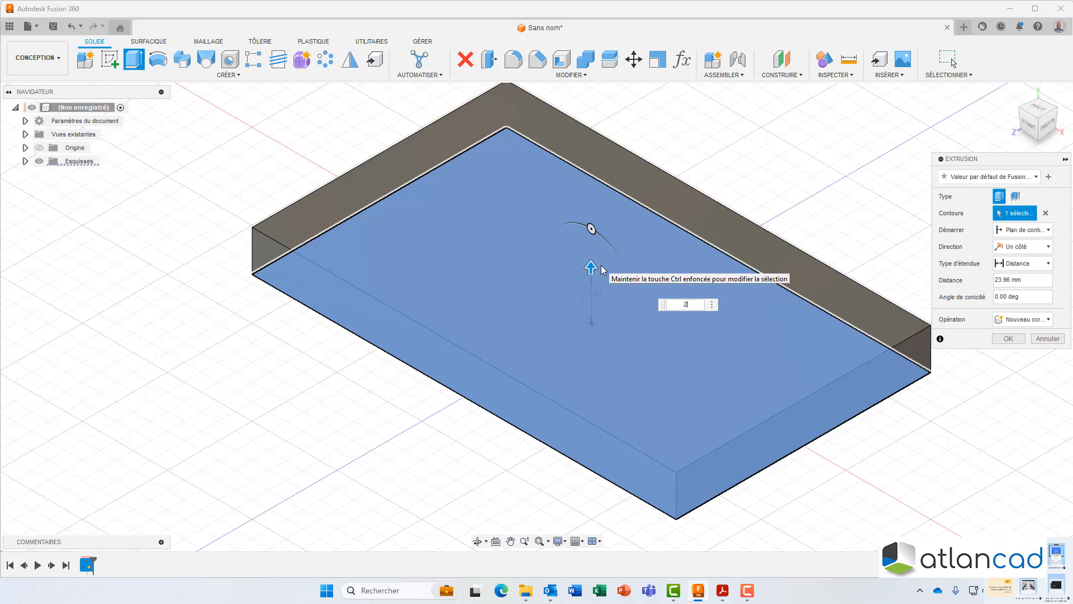
pyautogui.press('Return')
pyautogui.write('35')
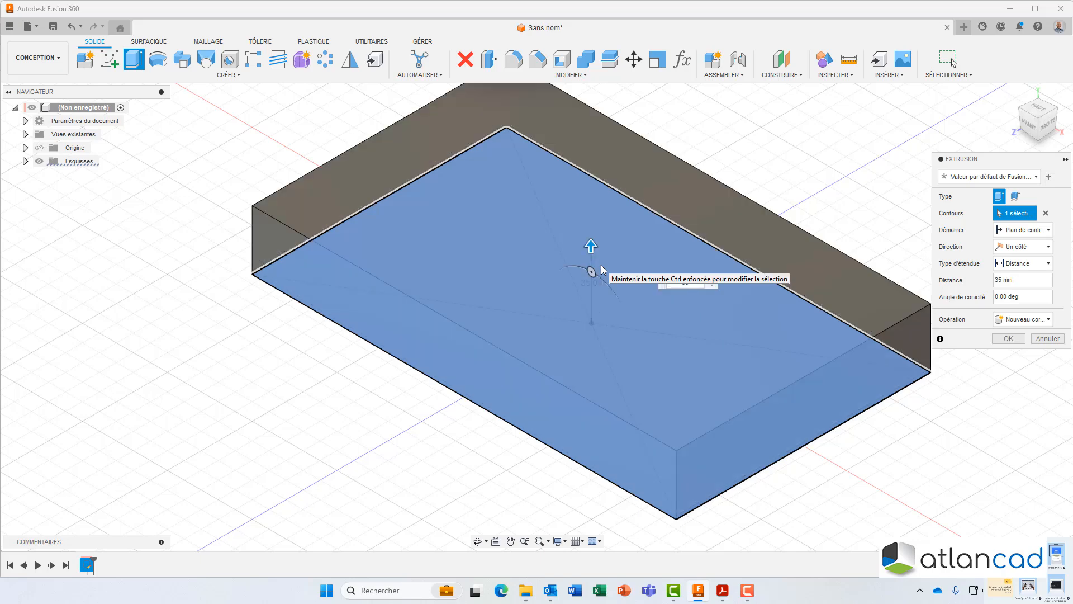
pyautogui.press('Return')
pyautogui.scroll(-2, 500, 308)
pyautogui.moveTo(390, 348); pyautogui.dragTo(376, 371, button='middle')
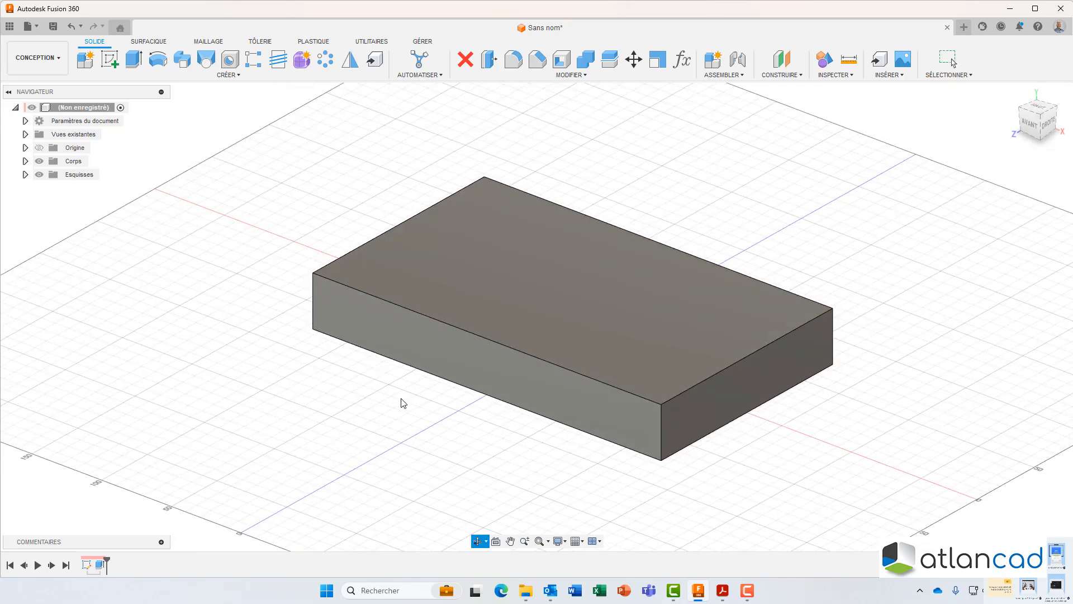
# - Check the PDF drawing in Acrobat Reader, then fillet the plate's four vertical corner edges in Fusion 360 with a 25 mm radius
pyautogui.click(722, 590)
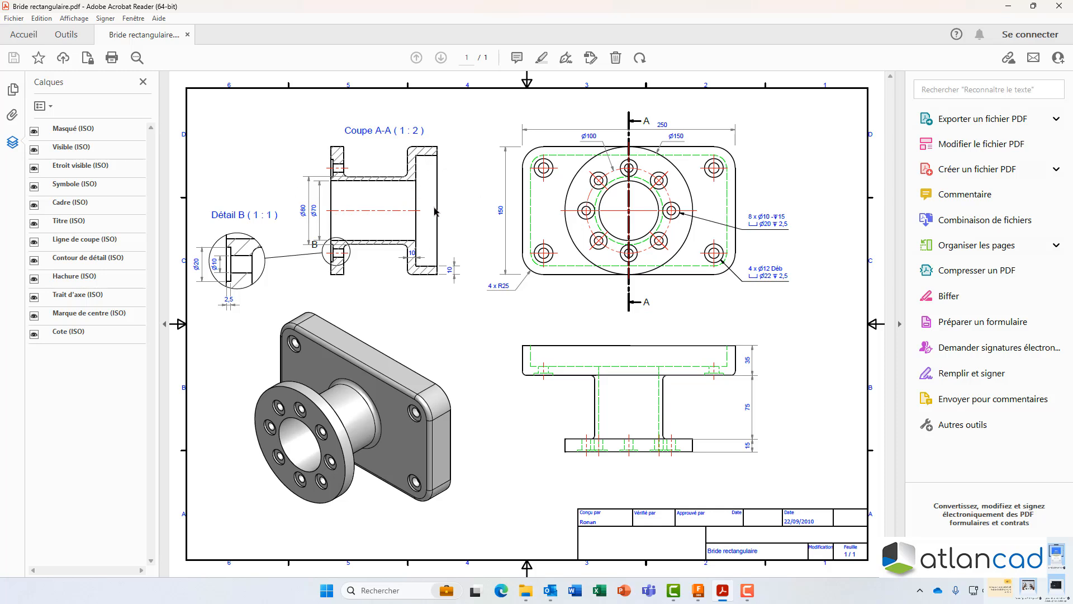
pyautogui.moveTo(697, 594)
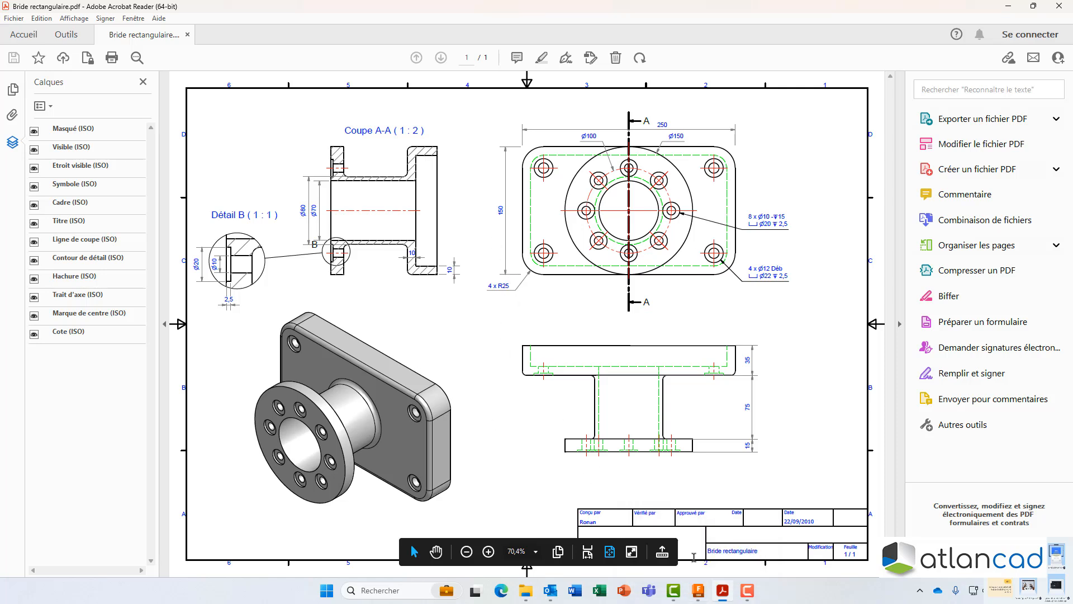
pyautogui.click(703, 594)
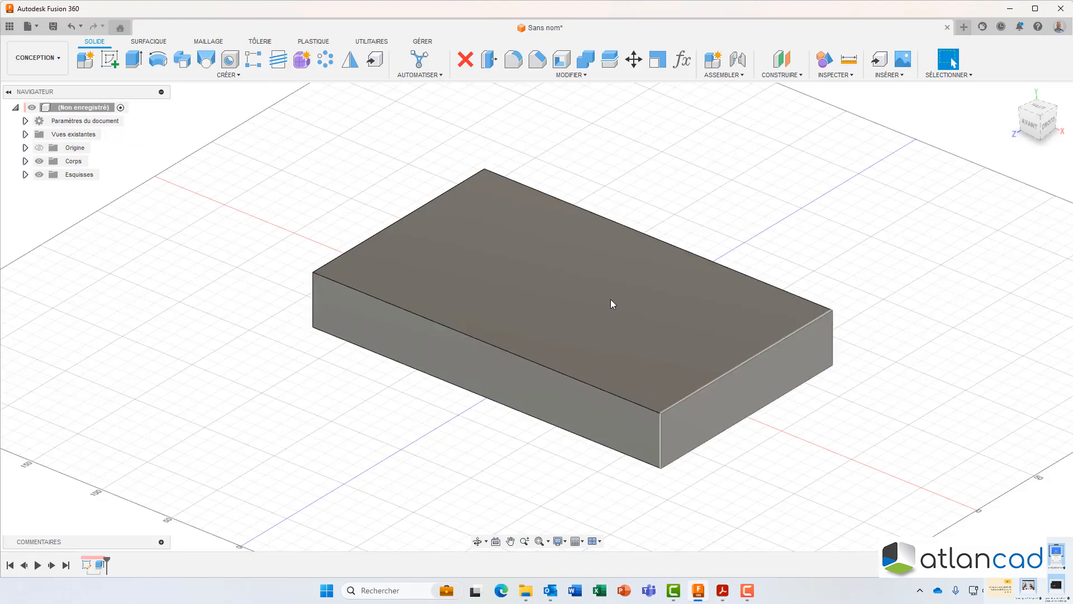
pyautogui.click(512, 60)
pyautogui.click(662, 434)
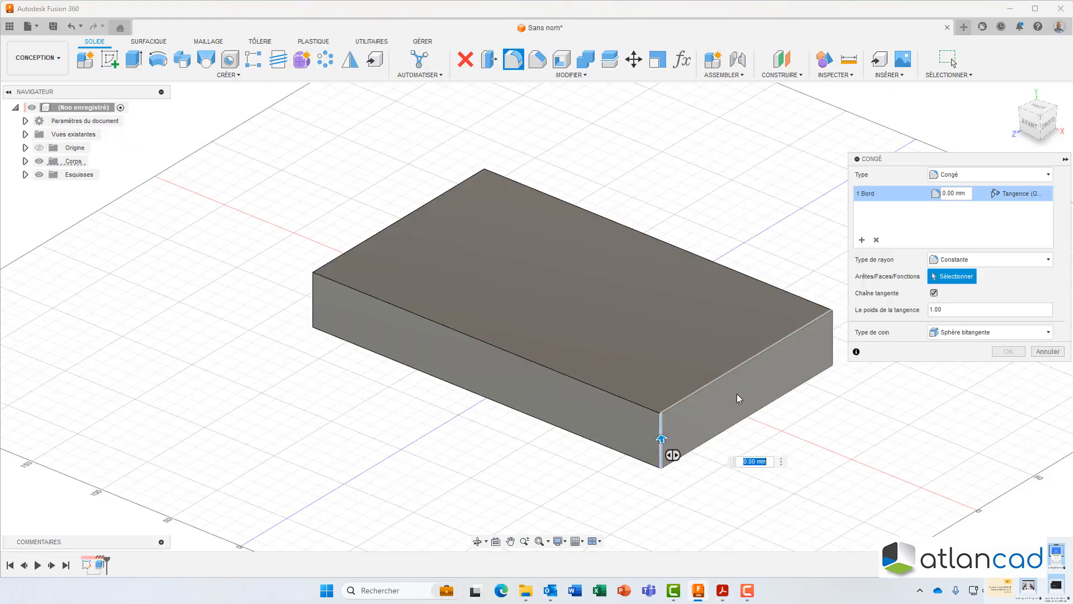
pyautogui.click(833, 333)
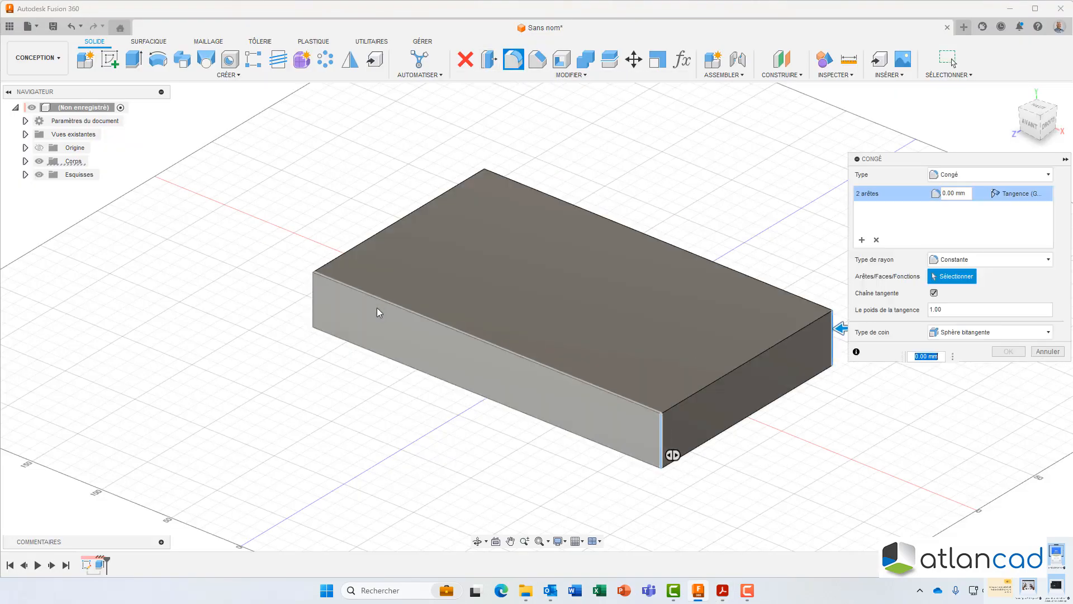
pyautogui.click(313, 298)
pyautogui.keyDown('shift'); pyautogui.moveTo(390, 338); pyautogui.dragTo(478, 376, button='middle'); pyautogui.keyUp('shift')
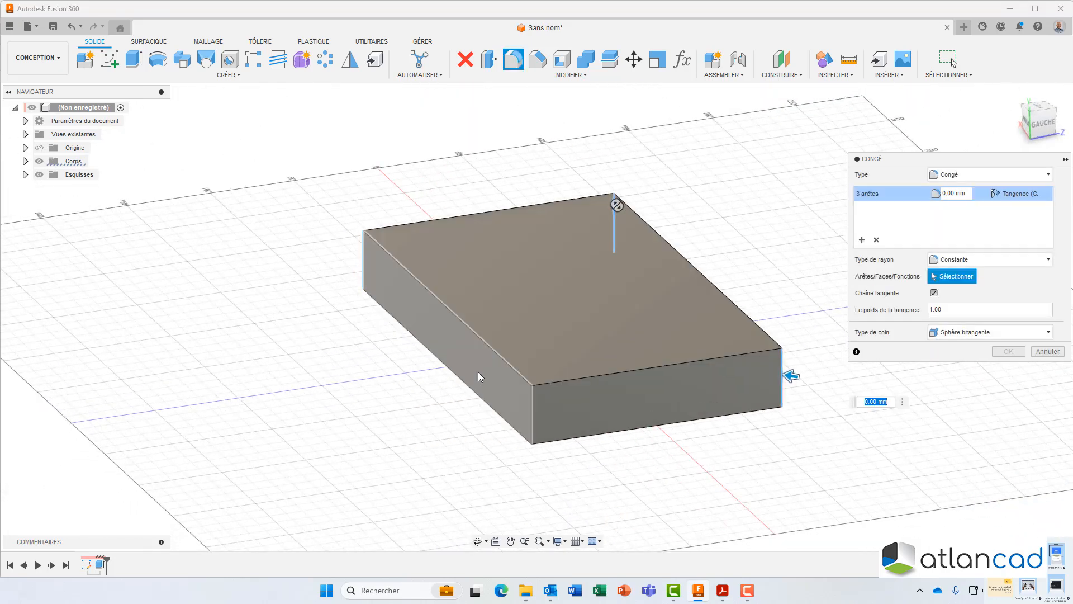
pyautogui.click(532, 399)
pyautogui.write('2')
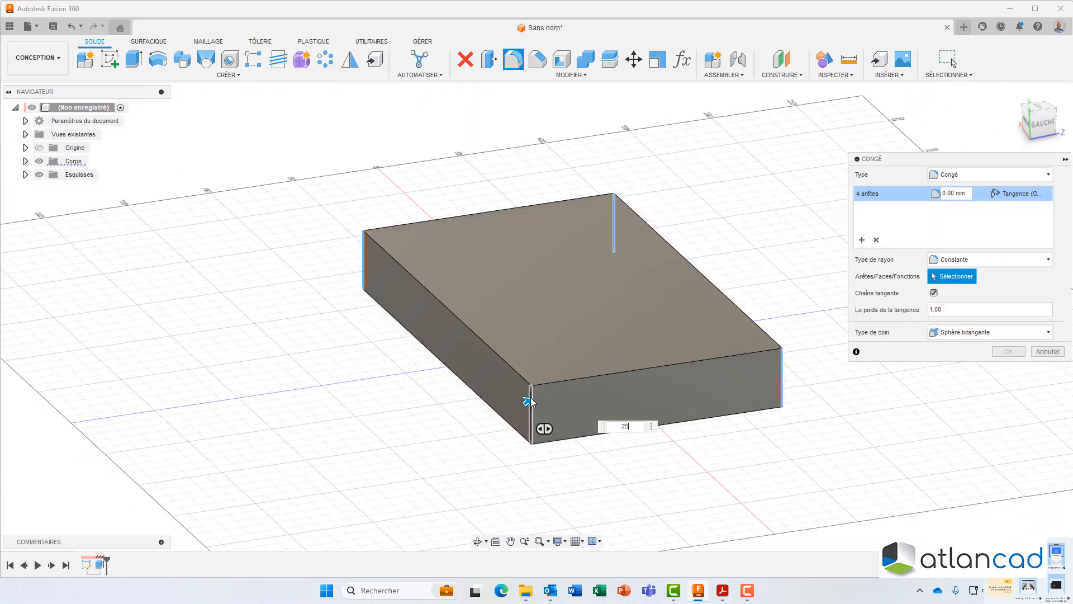
pyautogui.write('5')
pyautogui.press('Return')
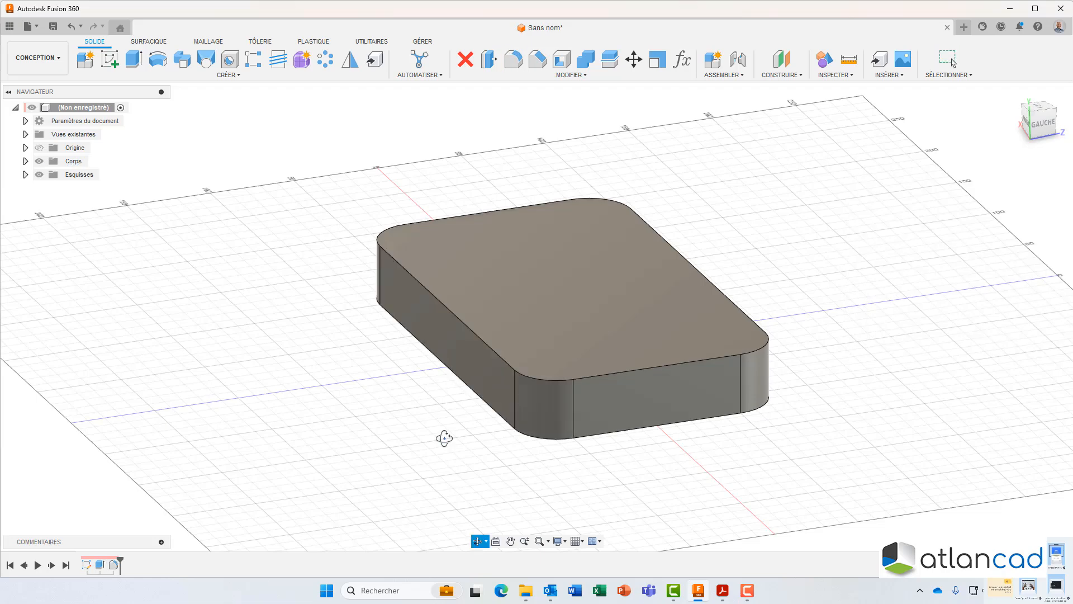
# - Shell the plate from its underside face with a 10 mm inside thickness
pyautogui.keyDown('shift'); pyautogui.moveTo(444, 438); pyautogui.dragTo(455, 397, button='middle'); pyautogui.keyUp('shift')
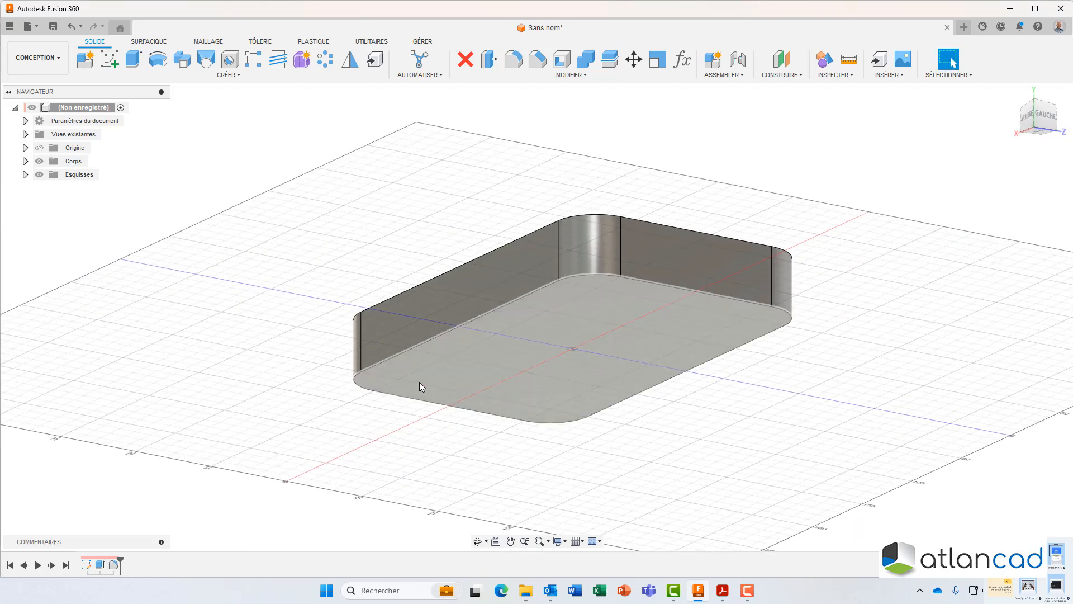
pyautogui.click(565, 60)
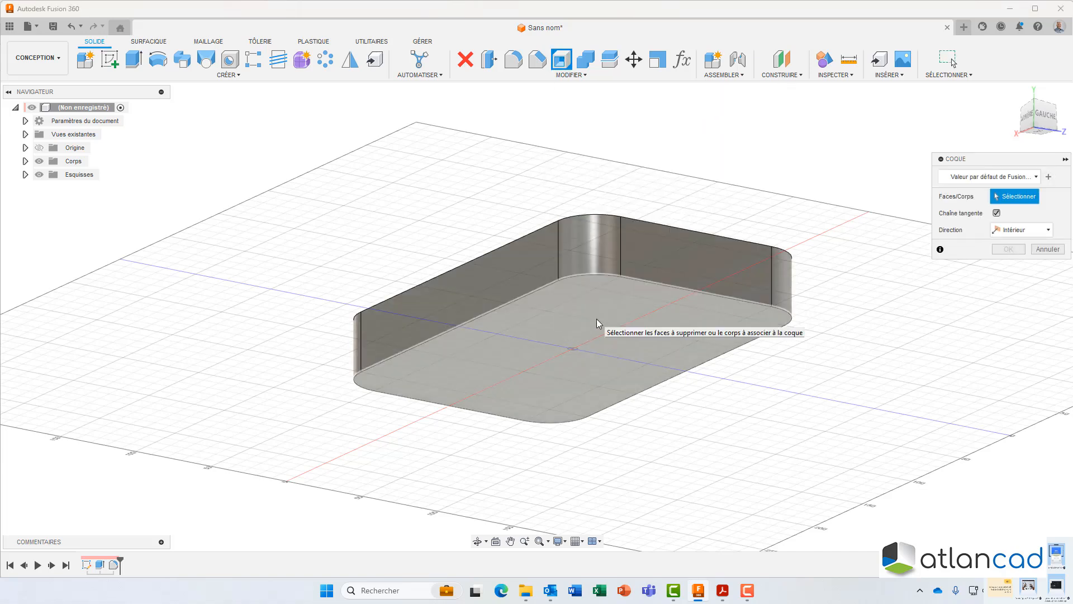
pyautogui.click(620, 315)
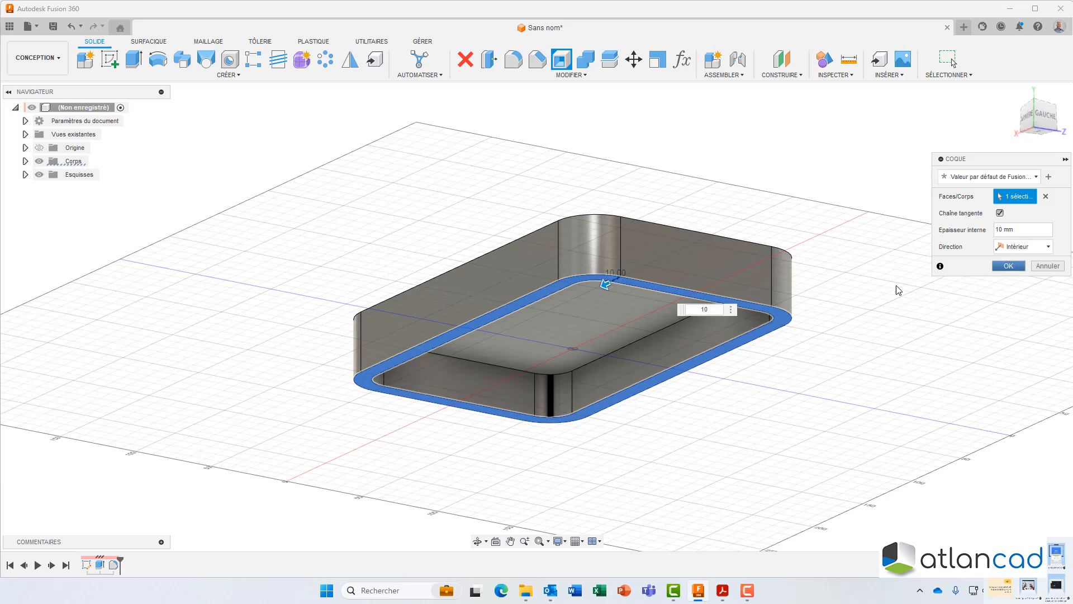
# - Sketch an 80 mm diameter circle centered on the origin on the plate's closed top face and finish the sketch
pyautogui.keyDown('shift'); pyautogui.moveTo(673, 278); pyautogui.dragTo(685, 311, button='middle'); pyautogui.keyUp('shift')
pyautogui.click(453, 229)
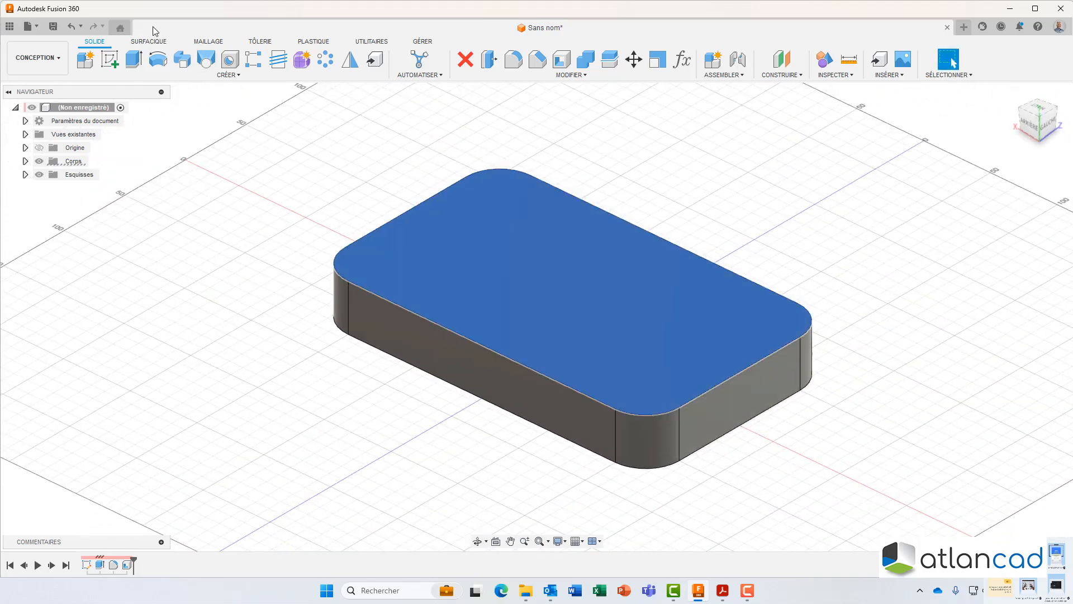
pyautogui.click(109, 58)
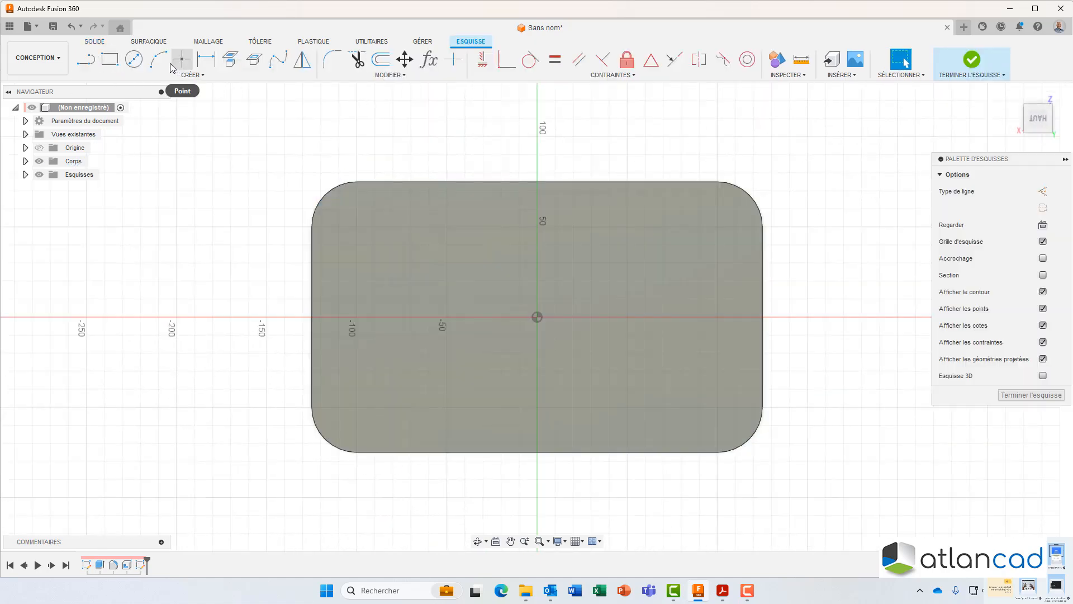
pyautogui.press('c')
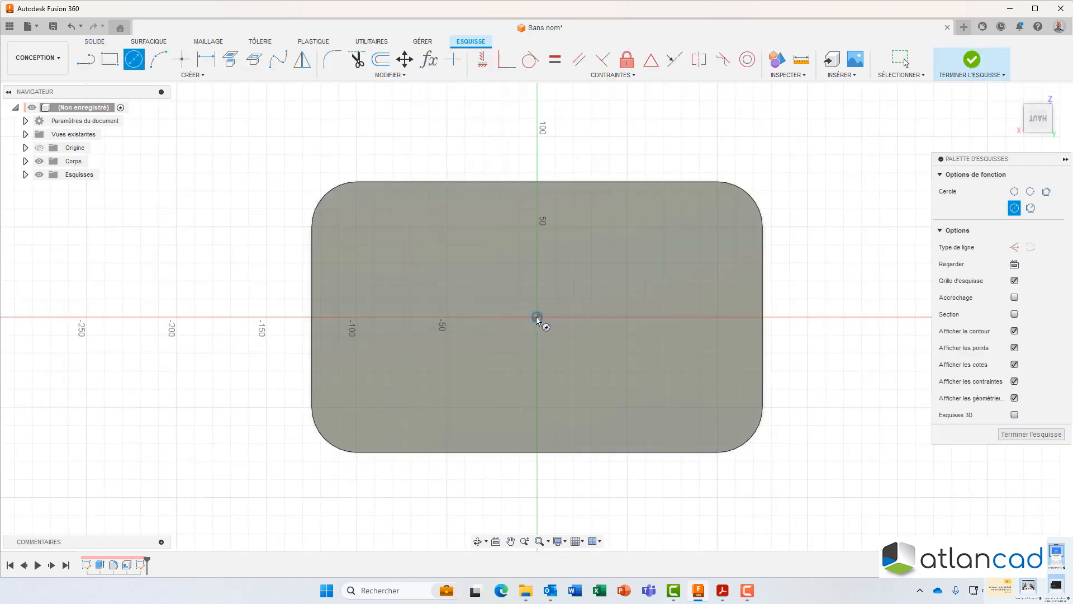
pyautogui.click(536, 317)
pyautogui.write('80')
pyautogui.press('Return')
pyautogui.press('Escape')
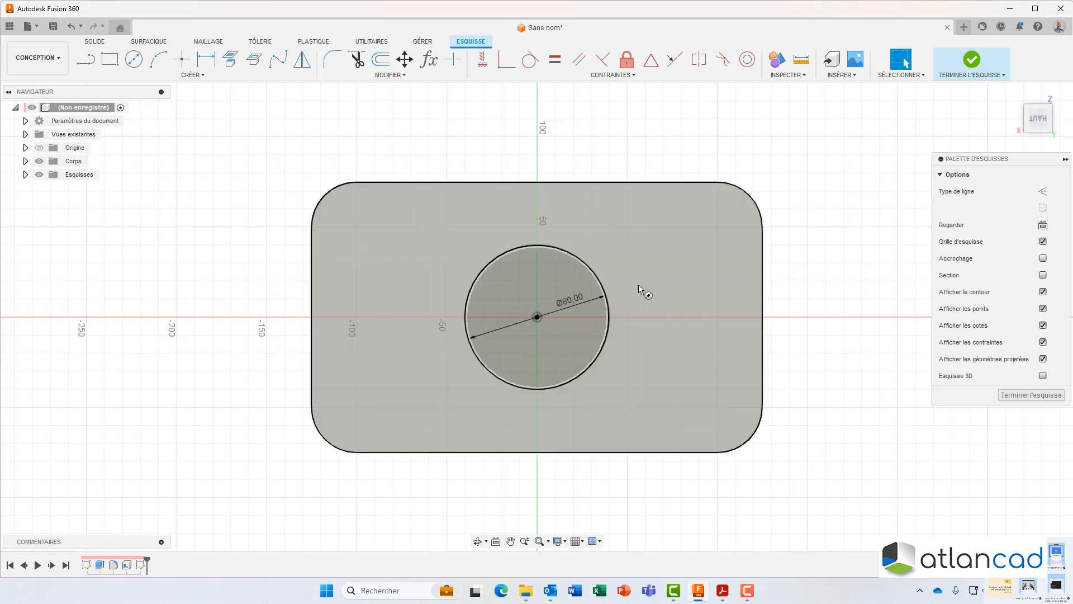
pyautogui.click(960, 73)
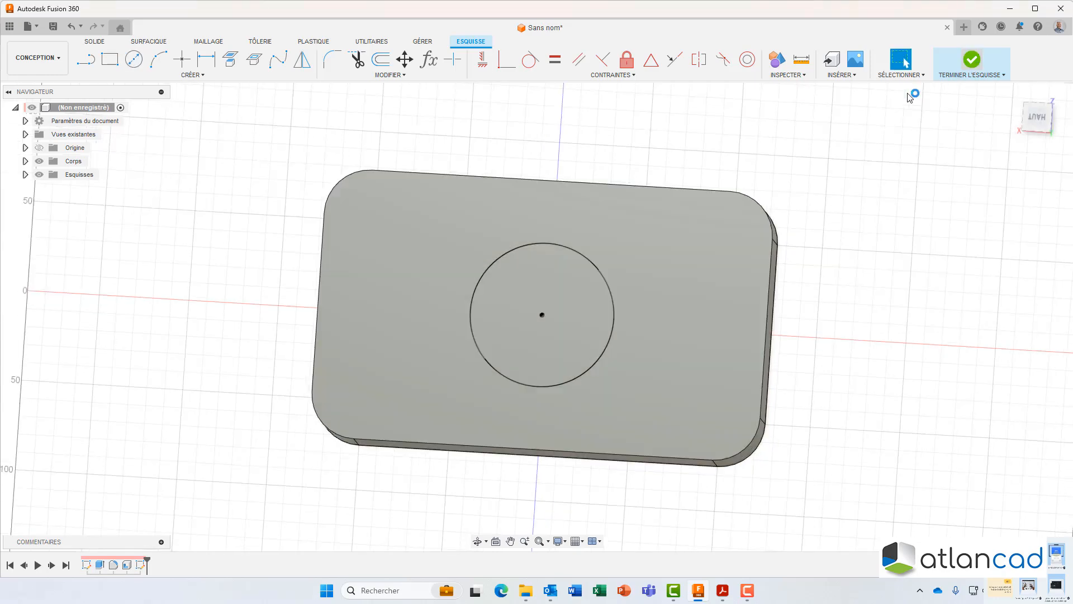
# - Pull the circular profile 70 mm up from the plate with Press Pull to form a cylinder
pyautogui.click(614, 280)
pyautogui.rightClick(612, 277)
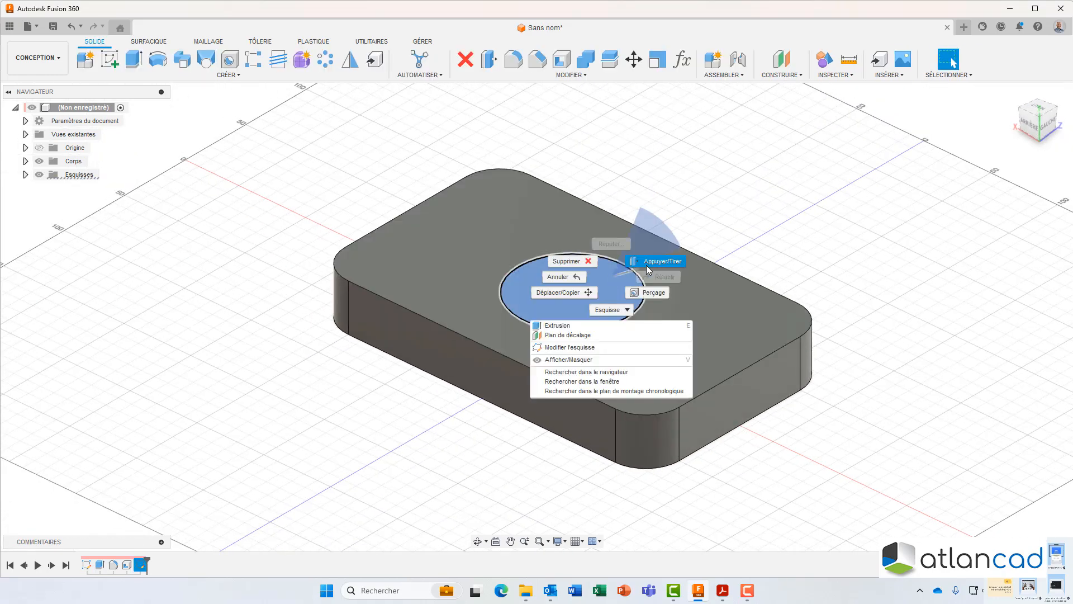
pyautogui.click(653, 262)
pyautogui.moveTo(573, 281); pyautogui.dragTo(573, 136)
pyautogui.moveTo(352, 195); pyautogui.dragTo(351, 235, button='middle')
pyautogui.write('70')
pyautogui.press('Return')
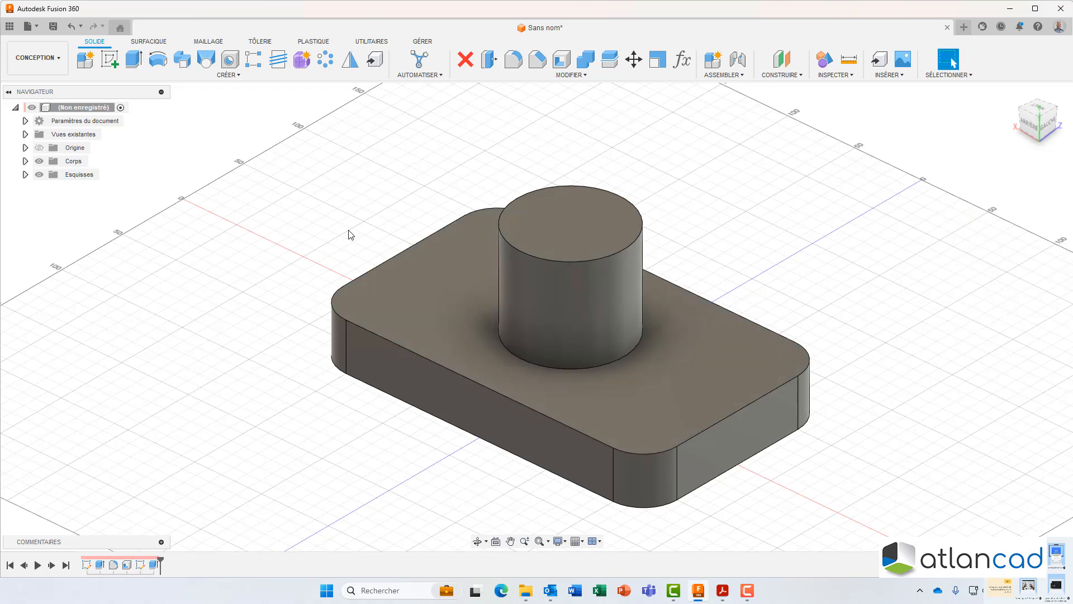
# - Check the PDF drawing in Acrobat Reader, then set the cylinder extrusion's distance to 75 mm in Fusion 360
pyautogui.click(722, 593)
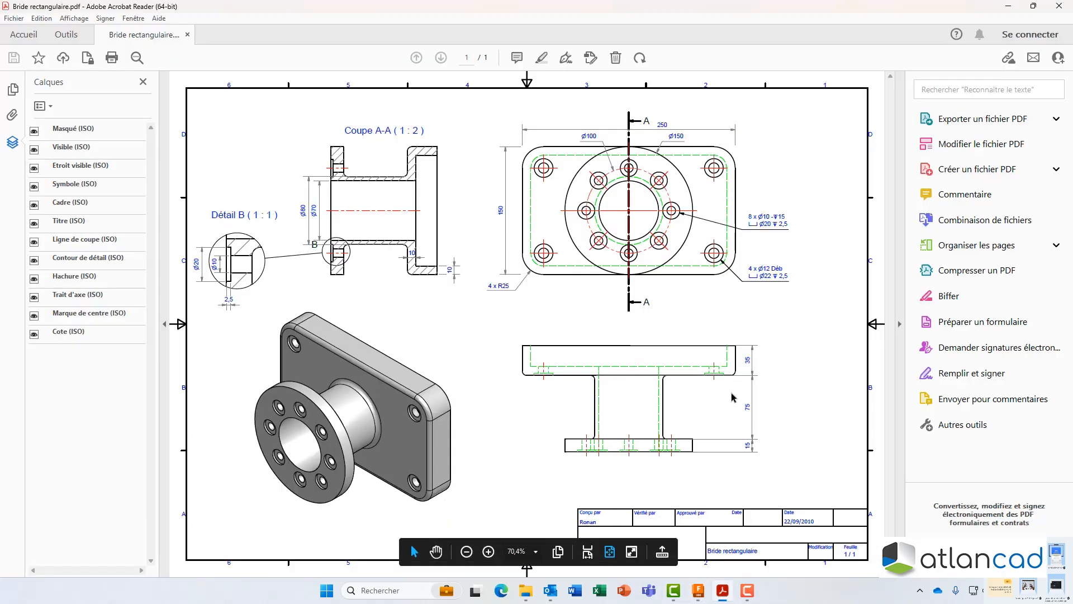
pyautogui.click(698, 590)
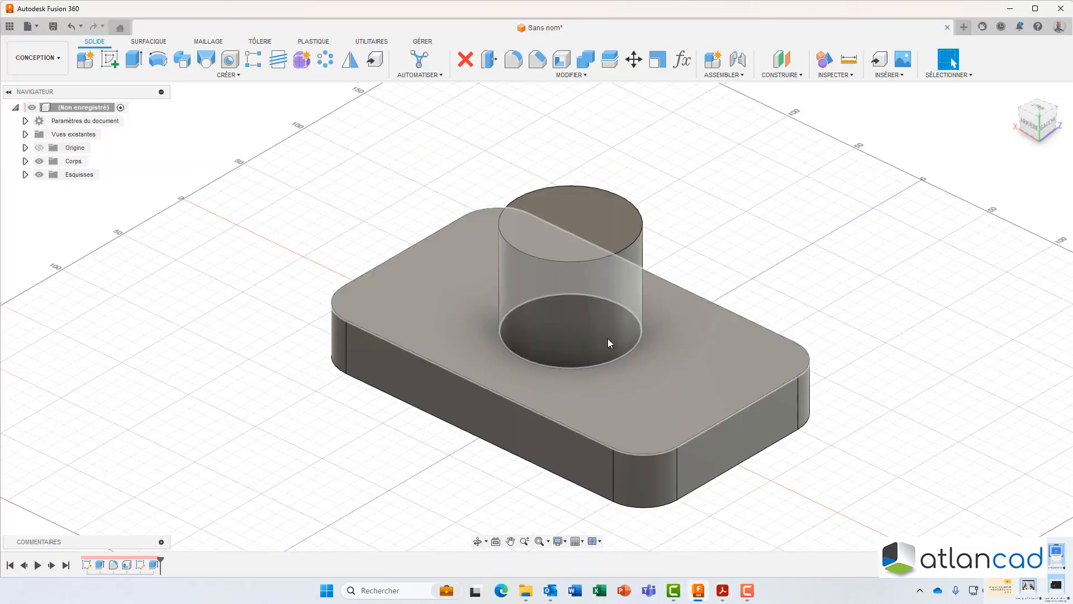
pyautogui.doubleClick(154, 565)
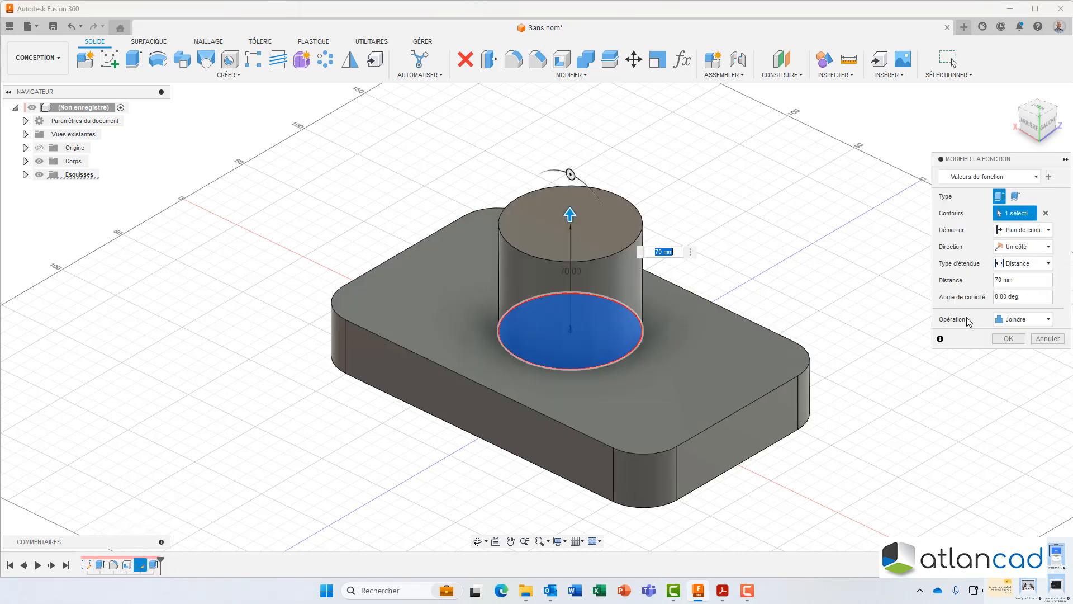
pyautogui.press('Return')
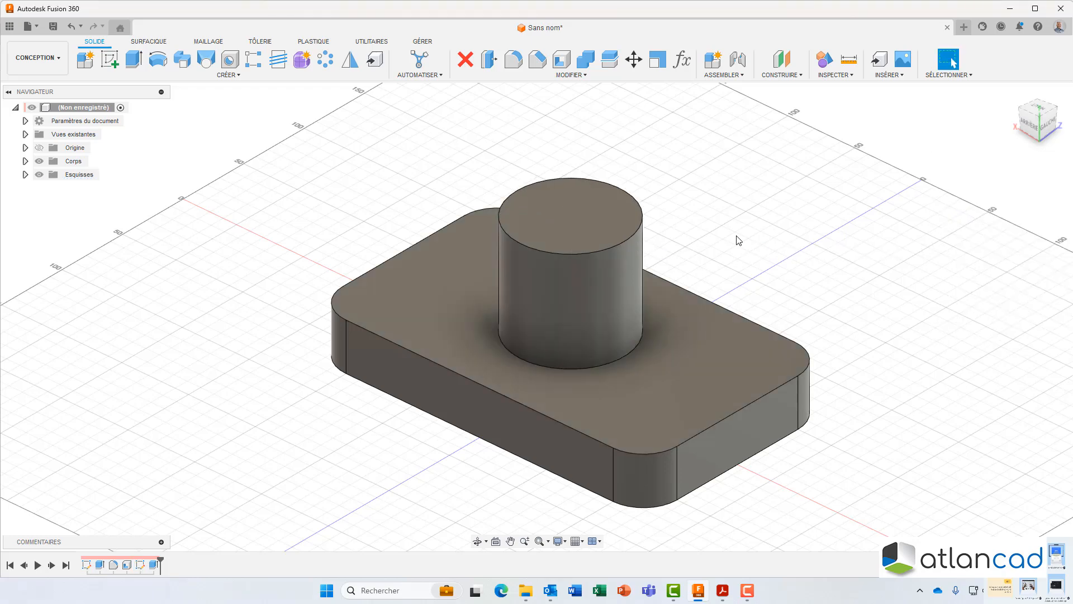
pyautogui.moveTo(421, 178); pyautogui.dragTo(401, 175, button='middle')
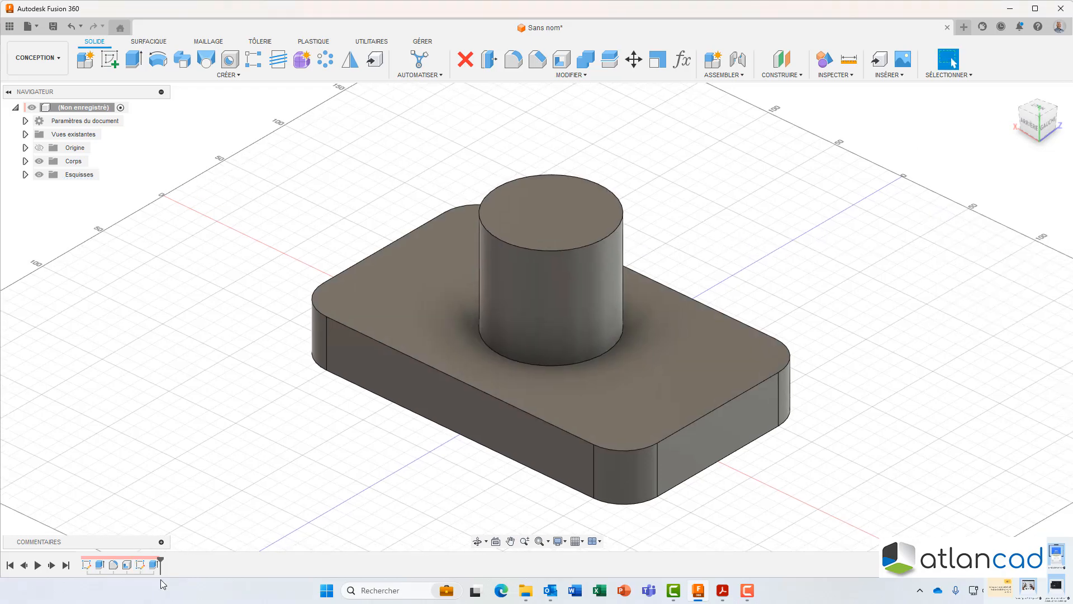
pyautogui.doubleClick(152, 565)
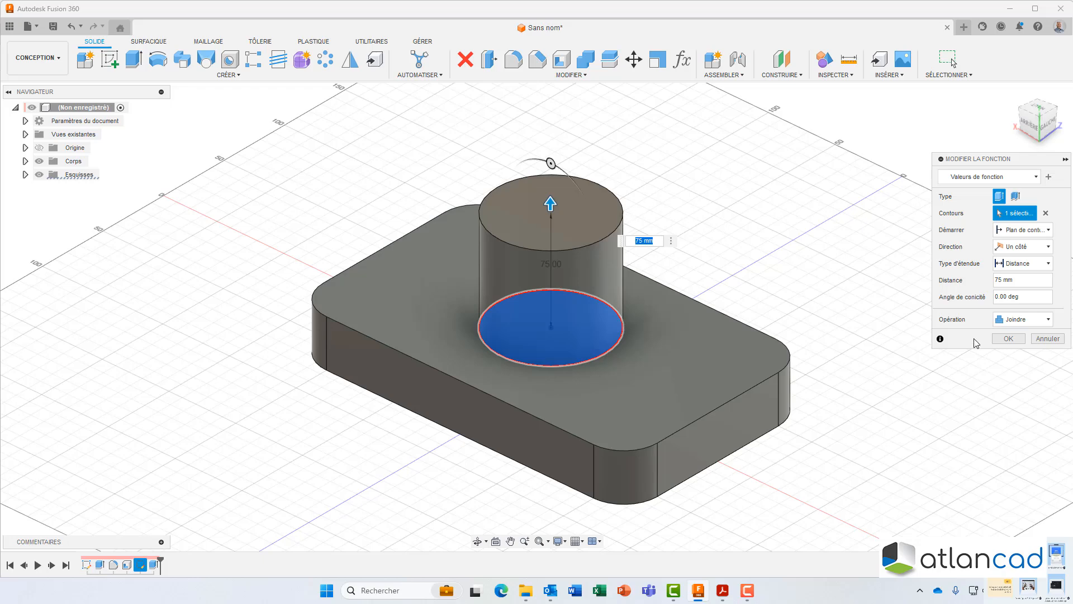
pyautogui.click(1009, 339)
pyautogui.moveTo(394, 249); pyautogui.dragTo(428, 244, button='middle')
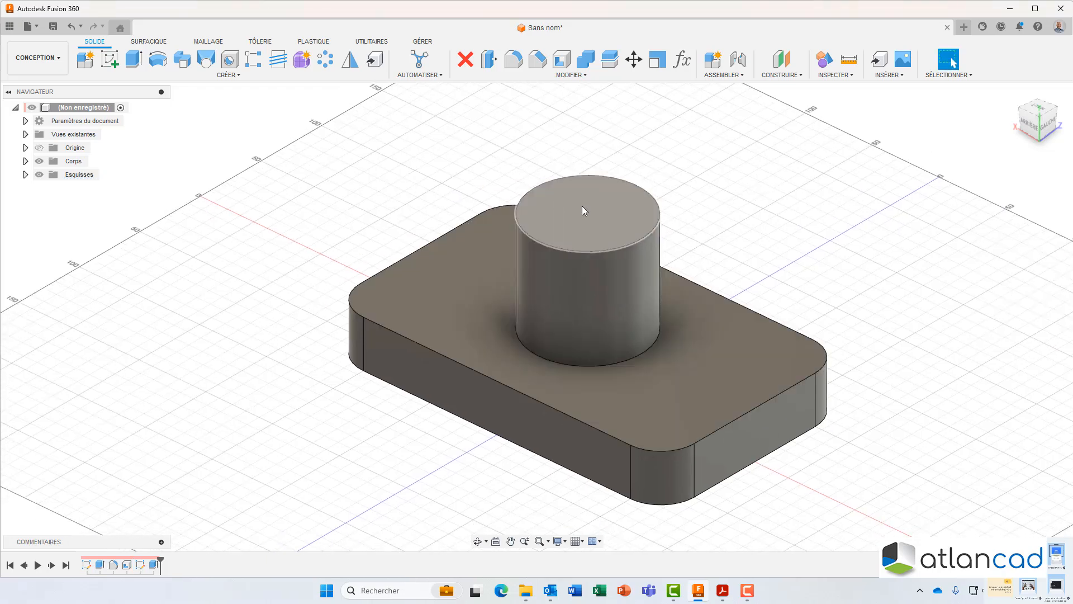
# - Start a sketch on the cylinder's top face and draw a 150 mm diameter circle centered on the origin
pyautogui.click(582, 211)
pyautogui.click(110, 59)
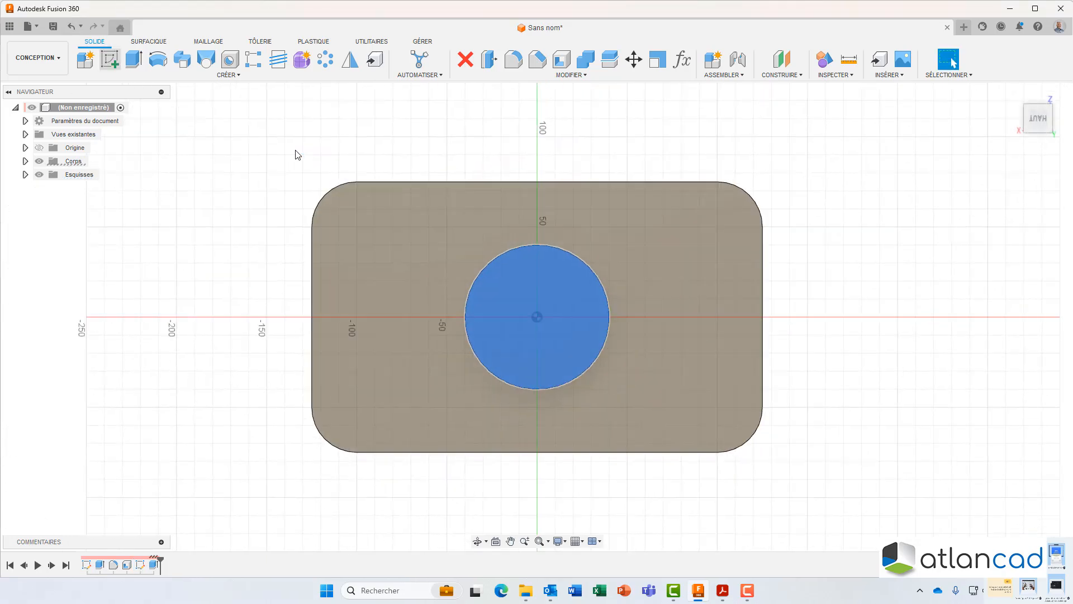
pyautogui.click(134, 59)
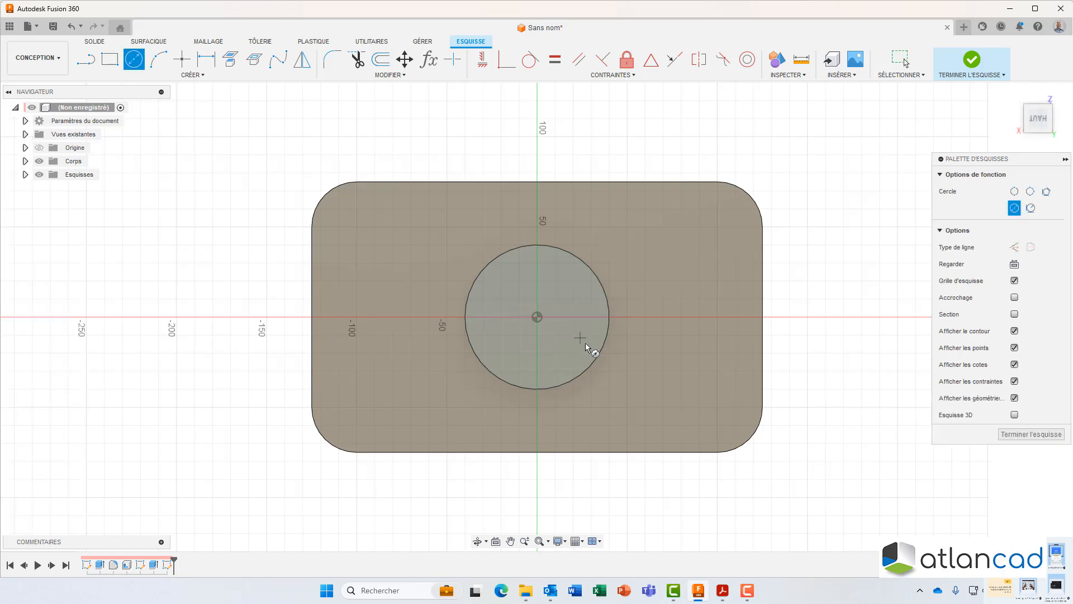
pyautogui.click(539, 318)
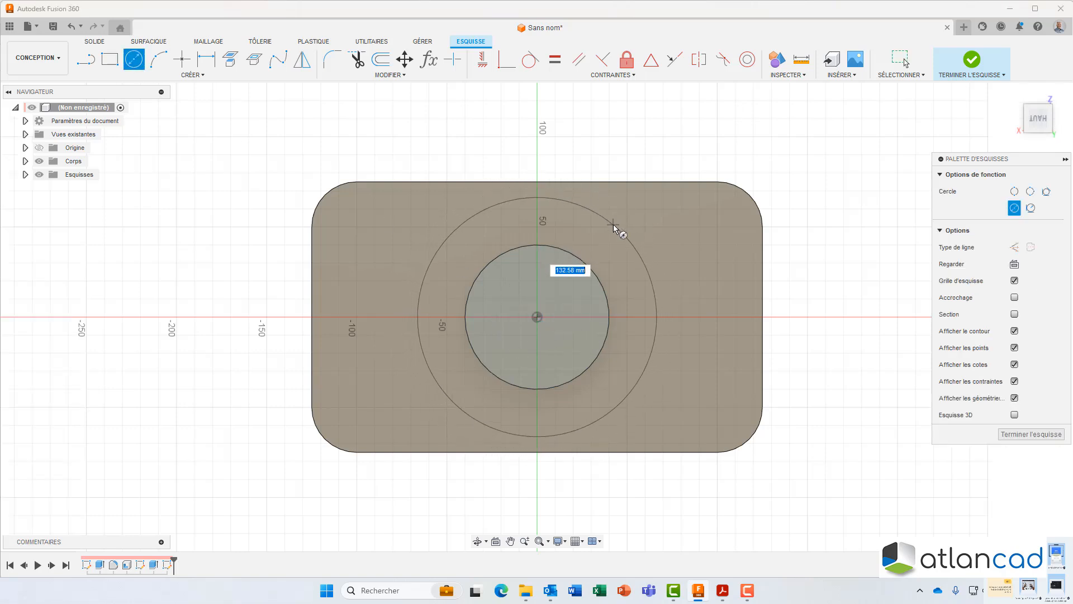
pyautogui.write('150')
pyautogui.press('Return')
pyautogui.press('Escape')
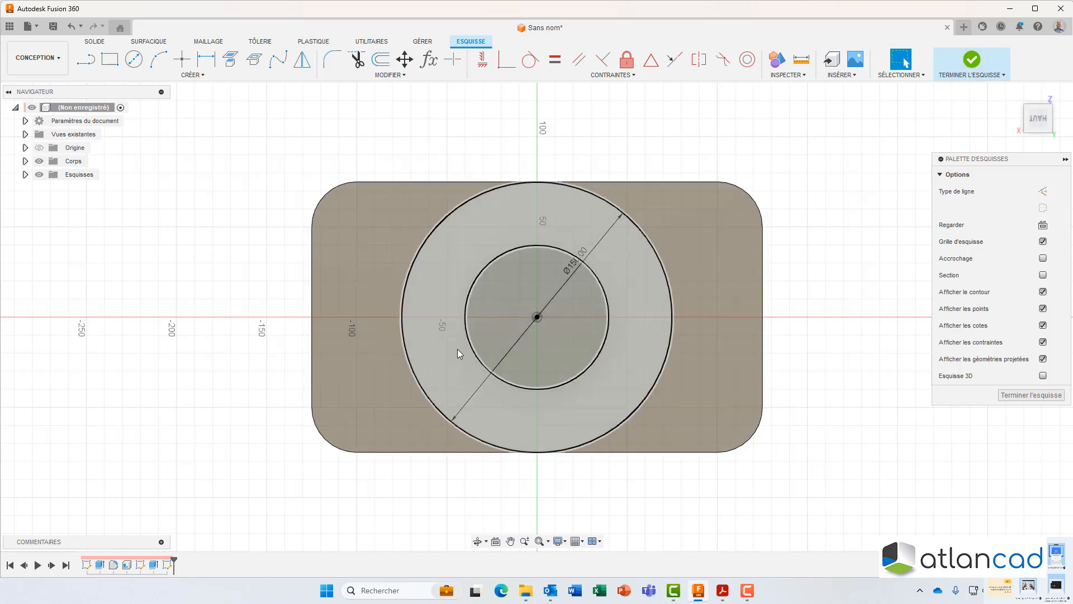
# - Convert the projected inner circle of the cylinder's edge to construction geometry and finish the sketch
pyautogui.click(502, 254)
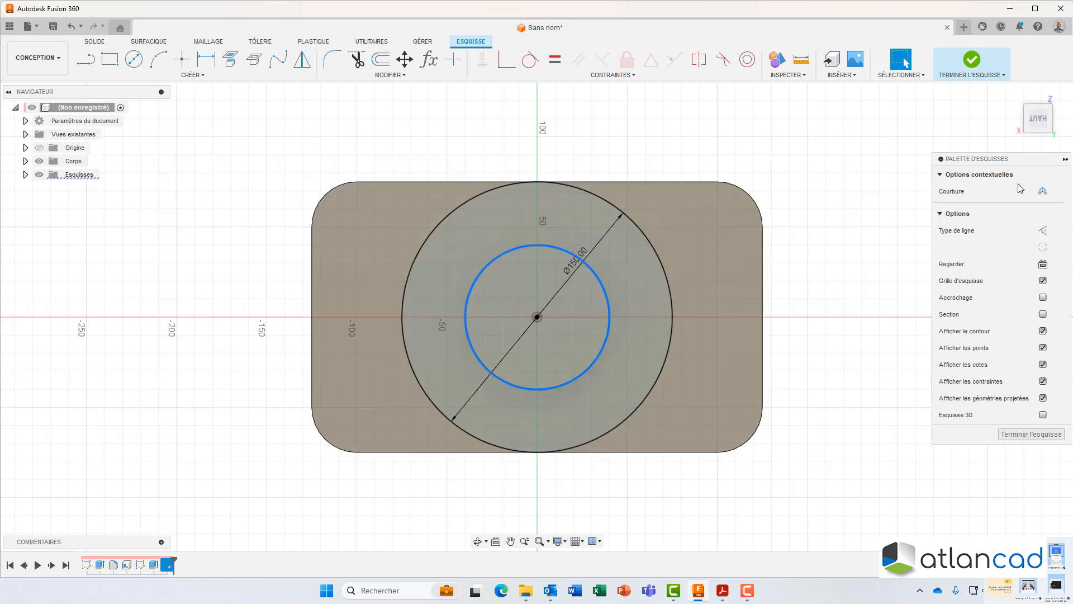
pyautogui.click(648, 125)
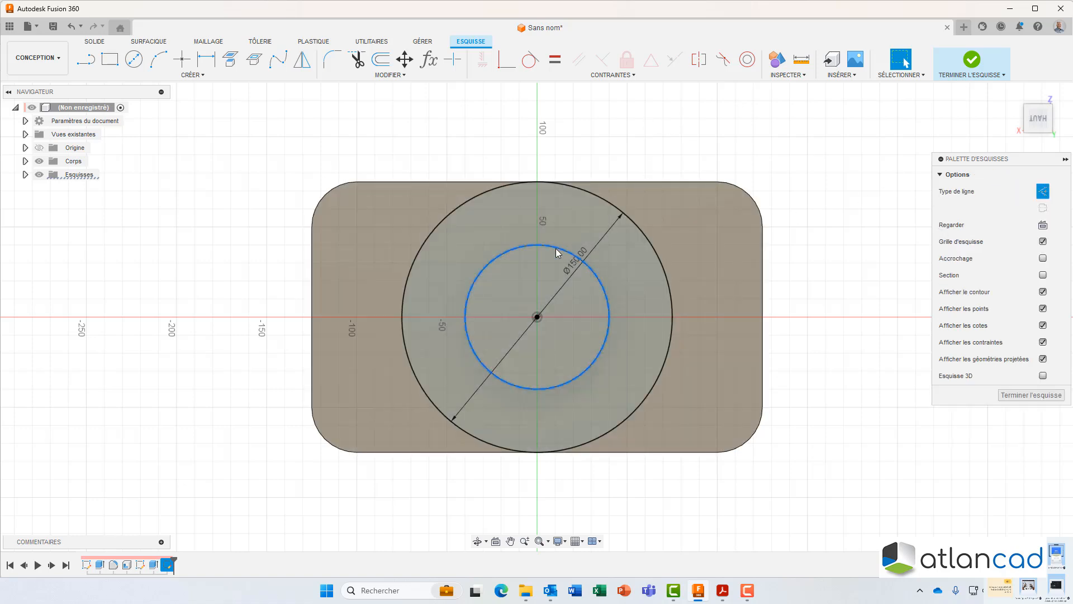
pyautogui.click(556, 247)
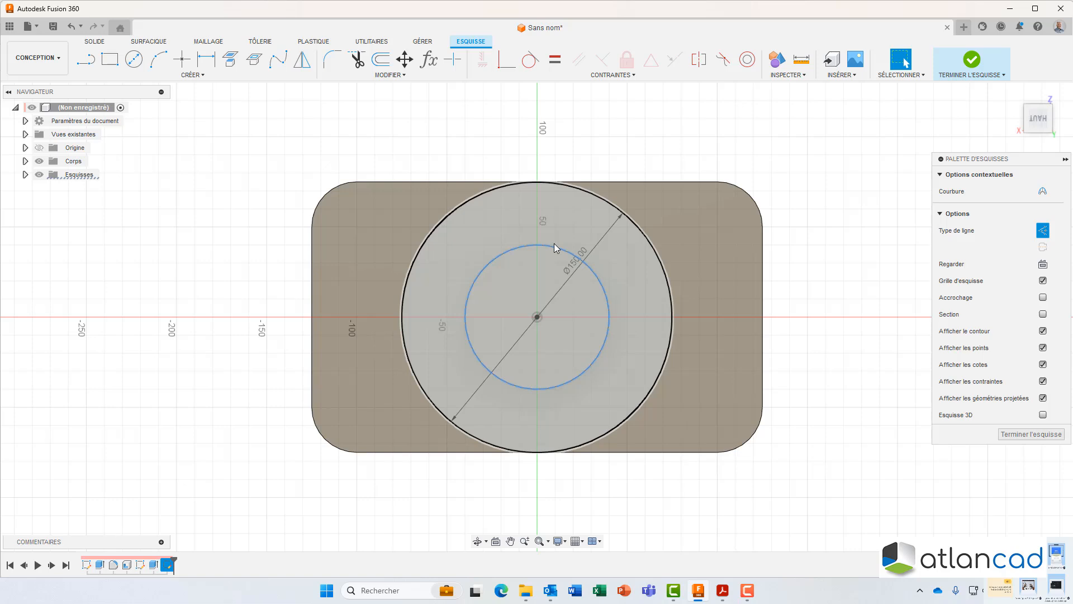
pyautogui.click(555, 250)
pyautogui.click(634, 138)
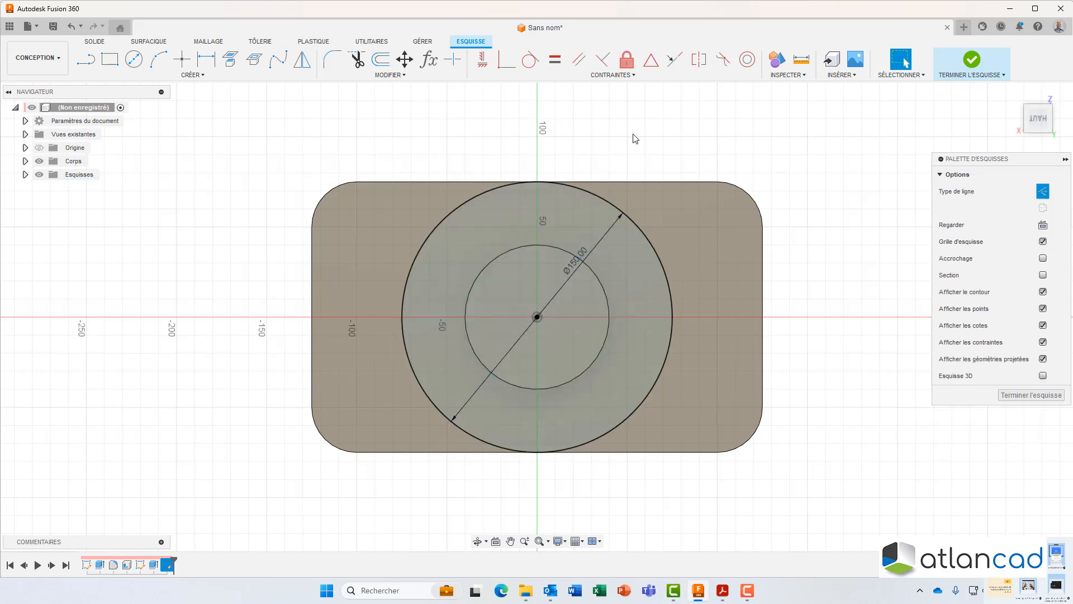
pyautogui.click(555, 250)
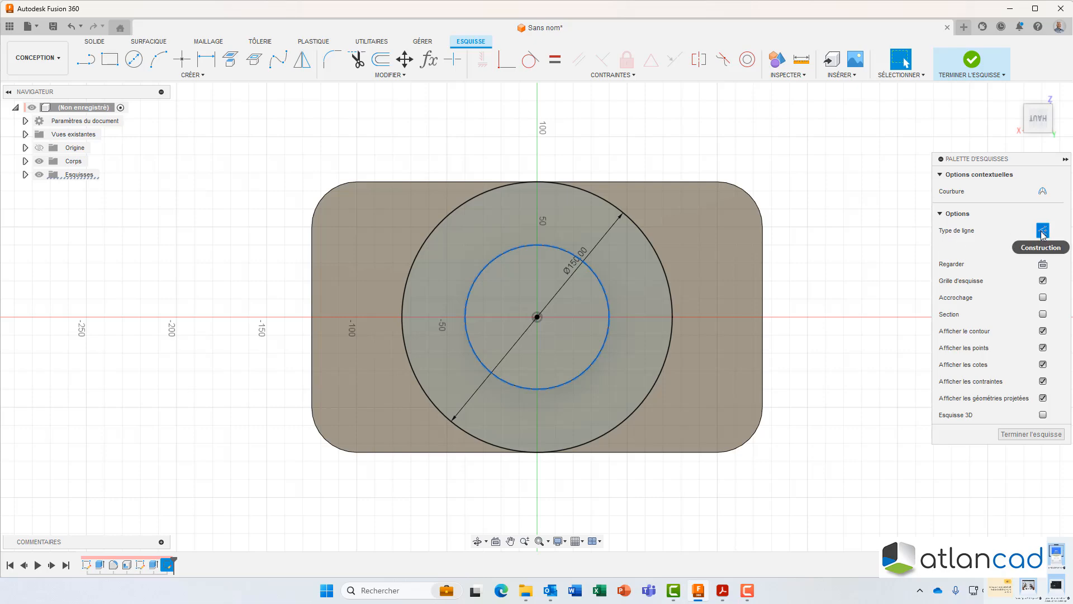
pyautogui.click(775, 245)
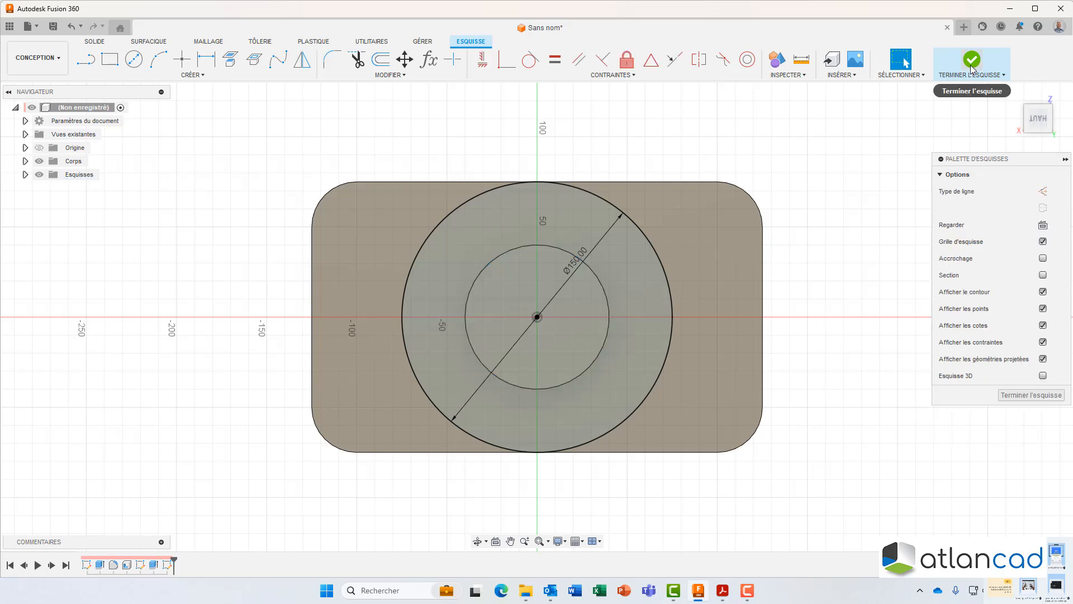
pyautogui.click(982, 65)
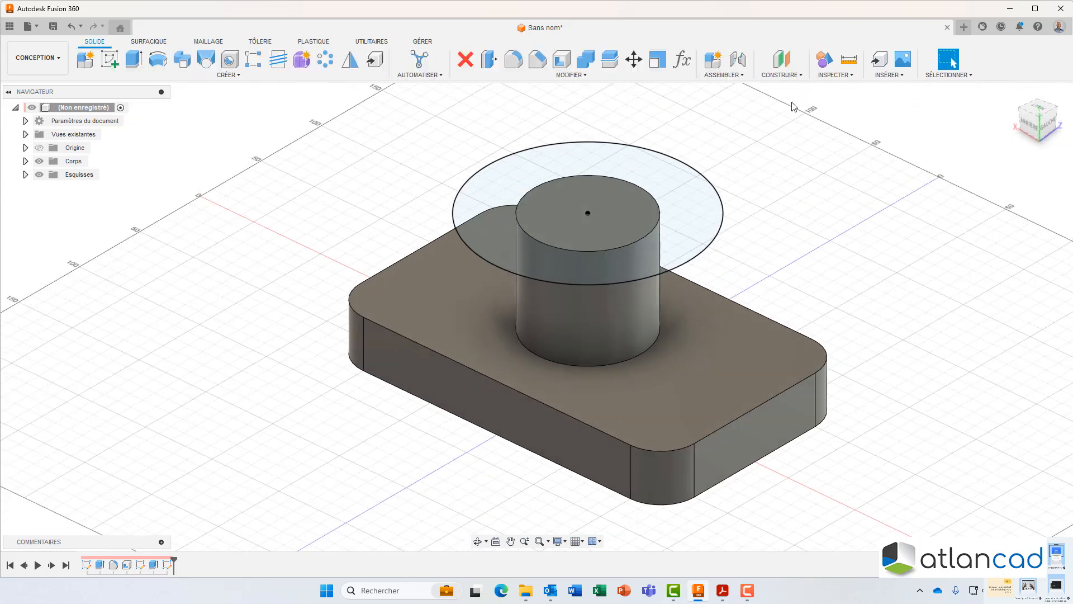
# - Extrude the full circular profile 15 mm upward from the cylinder's top, joined to the body
pyautogui.click(534, 169)
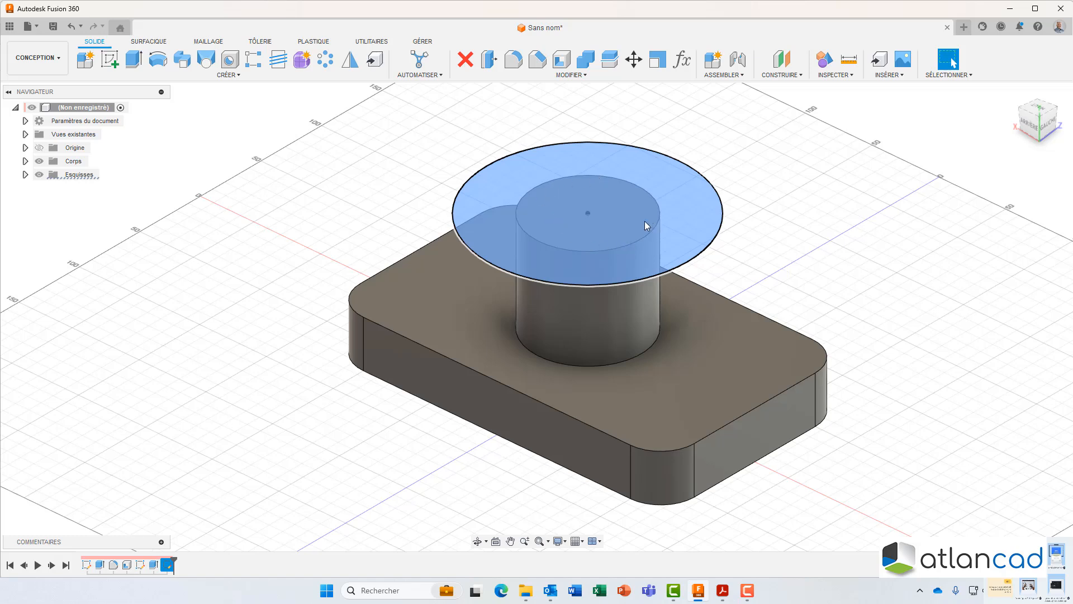
pyautogui.moveTo(423, 135); pyautogui.dragTo(376, 171, button='middle')
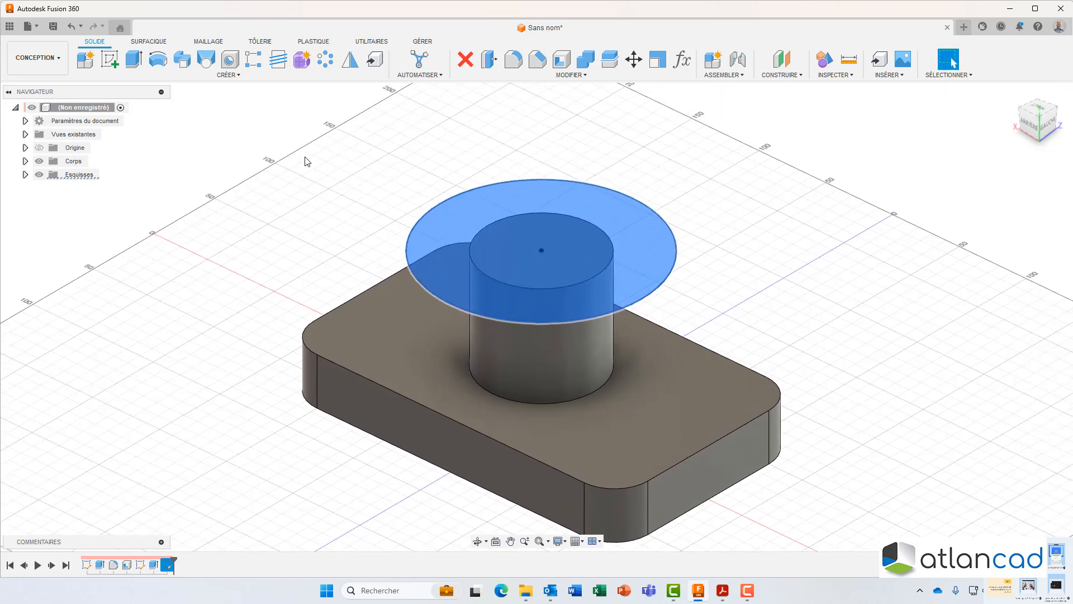
pyautogui.click(134, 59)
pyautogui.moveTo(539, 239); pyautogui.dragTo(545, 217)
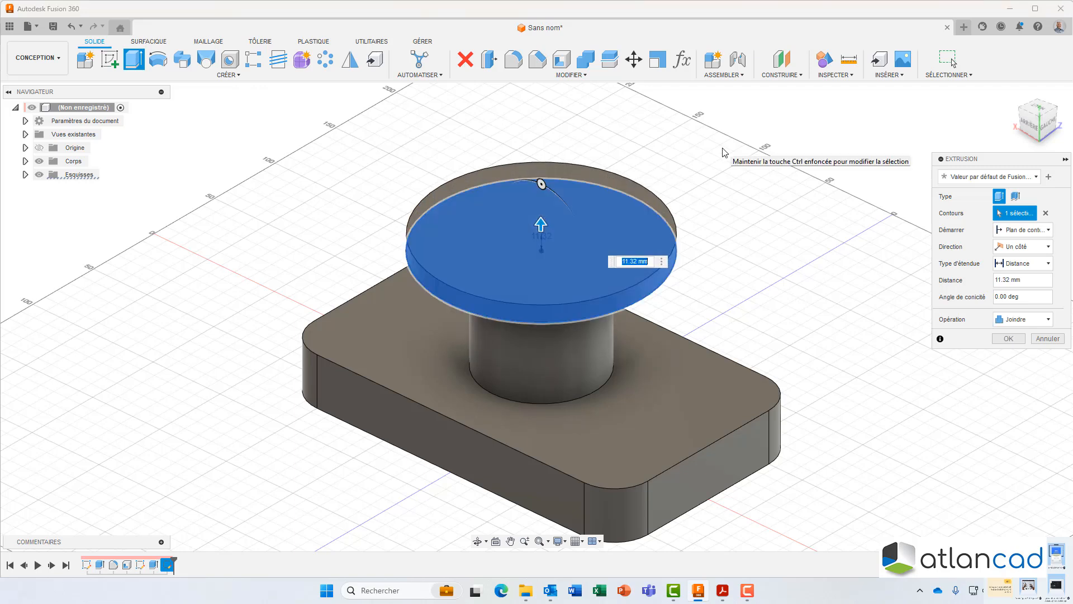
pyautogui.press('Return')
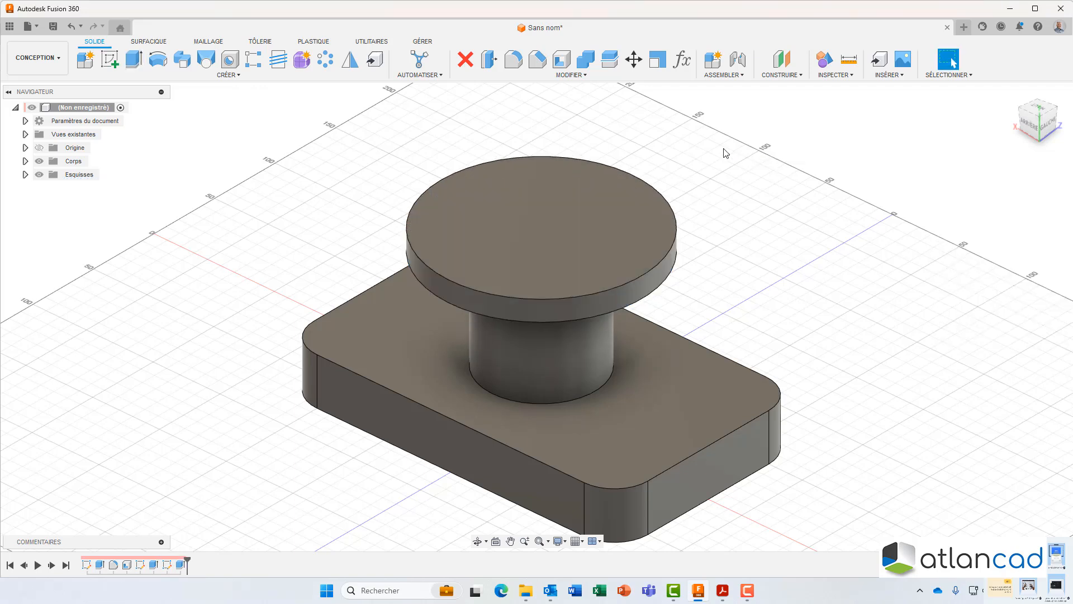
# - Cut a simple 70 mm diameter hole through the whole part, concentric with the disk's outer edge, with extent Tout
pyautogui.keyDown('shift'); pyautogui.moveTo(543, 230); pyautogui.dragTo(413, 219, button='middle'); pyautogui.keyUp('shift')
pyautogui.keyDown('shift'); pyautogui.moveTo(413, 222); pyautogui.dragTo(412, 225, button='middle'); pyautogui.keyUp('shift')
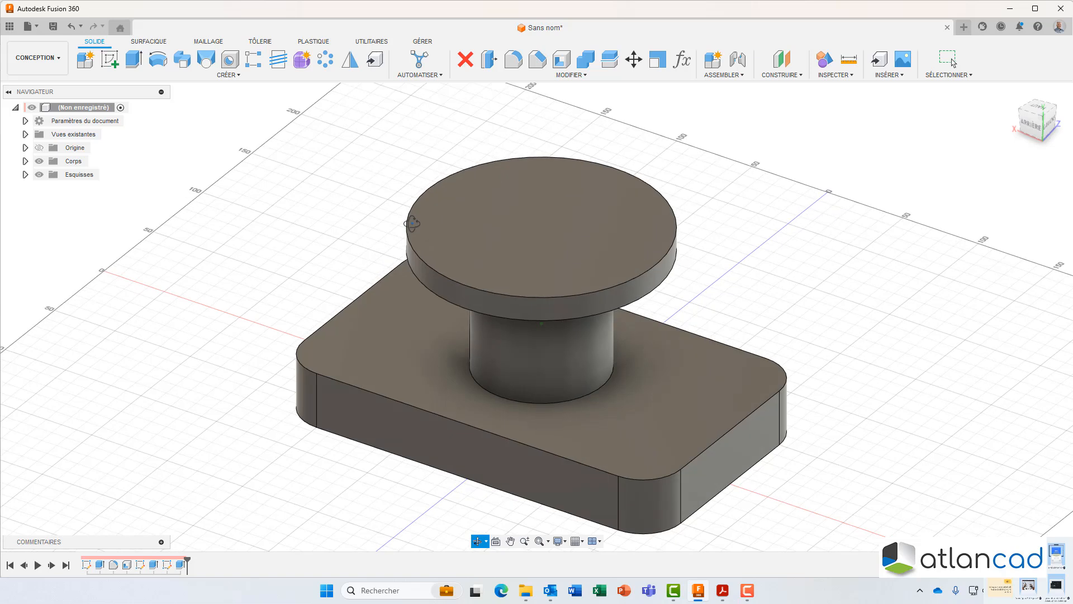
pyautogui.moveTo(320, 184); pyautogui.dragTo(350, 181, button='middle')
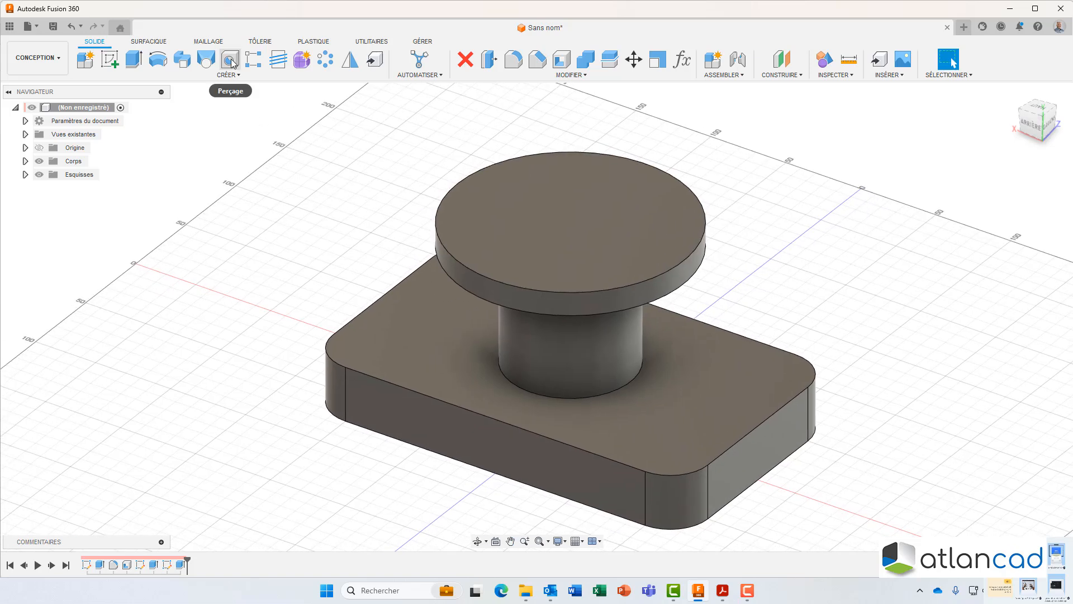
pyautogui.click(230, 60)
pyautogui.click(561, 219)
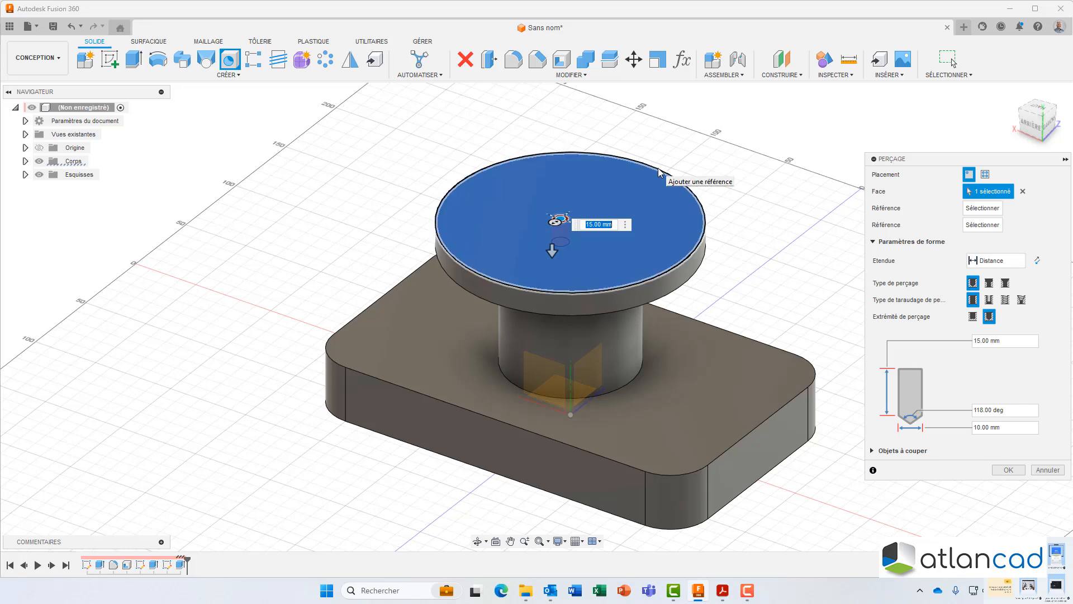
pyautogui.click(659, 168)
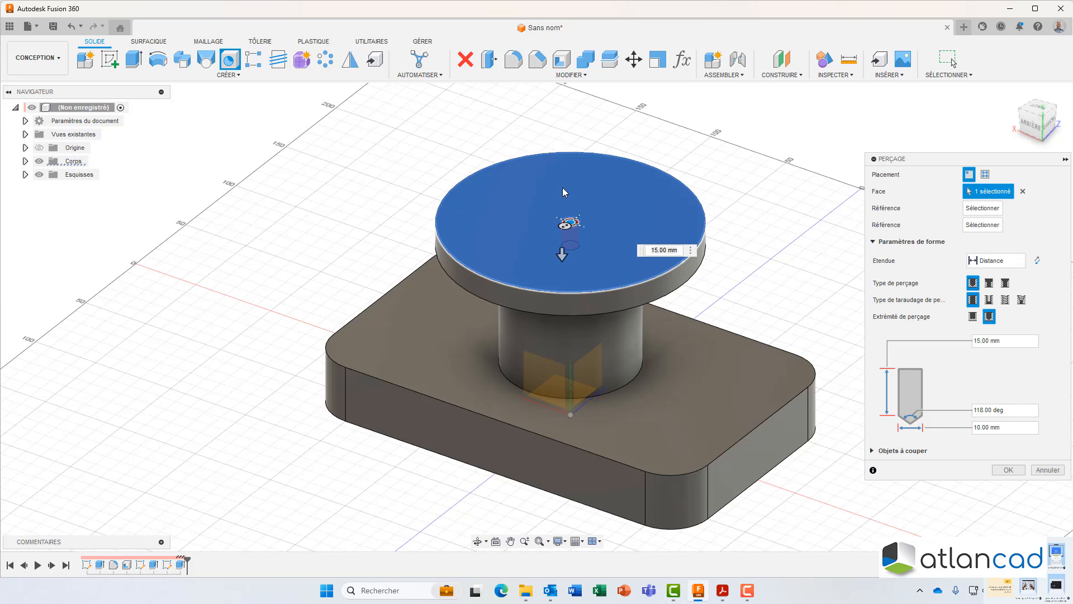
pyautogui.click(1017, 261)
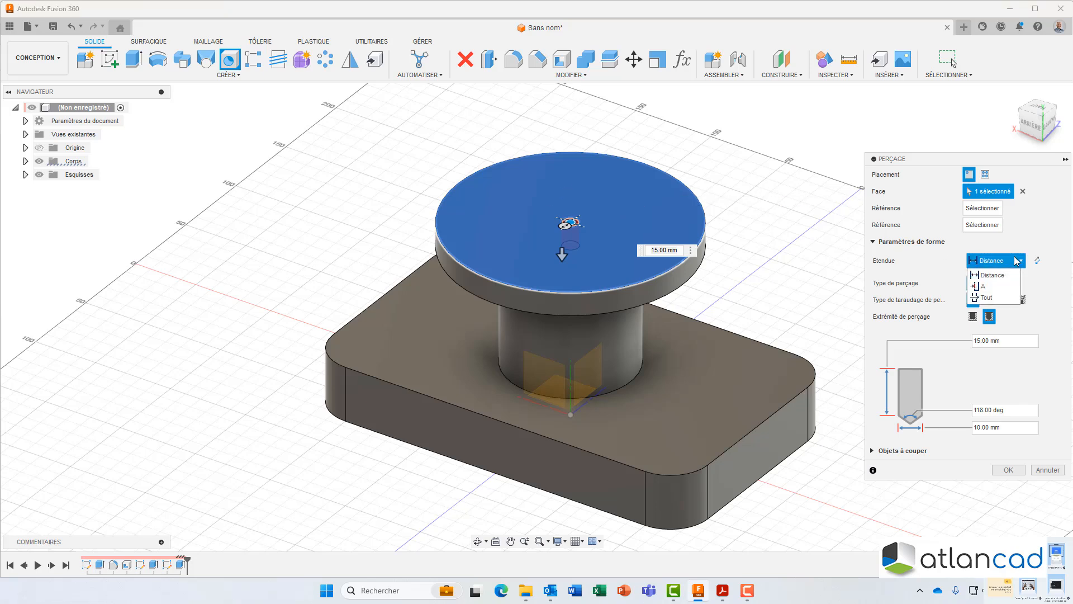
pyautogui.click(988, 300)
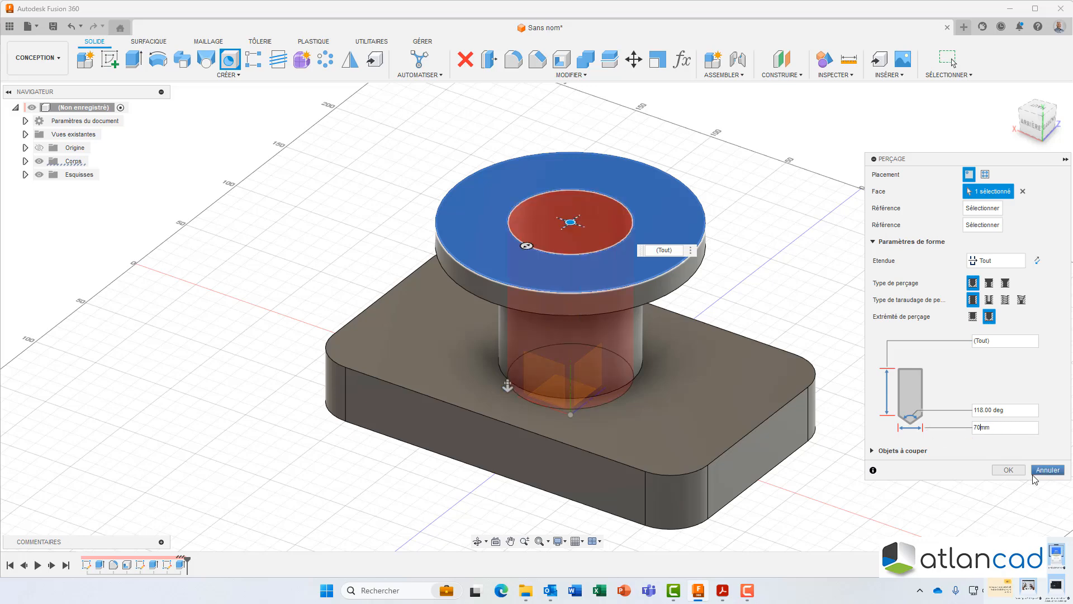
pyautogui.click(1009, 470)
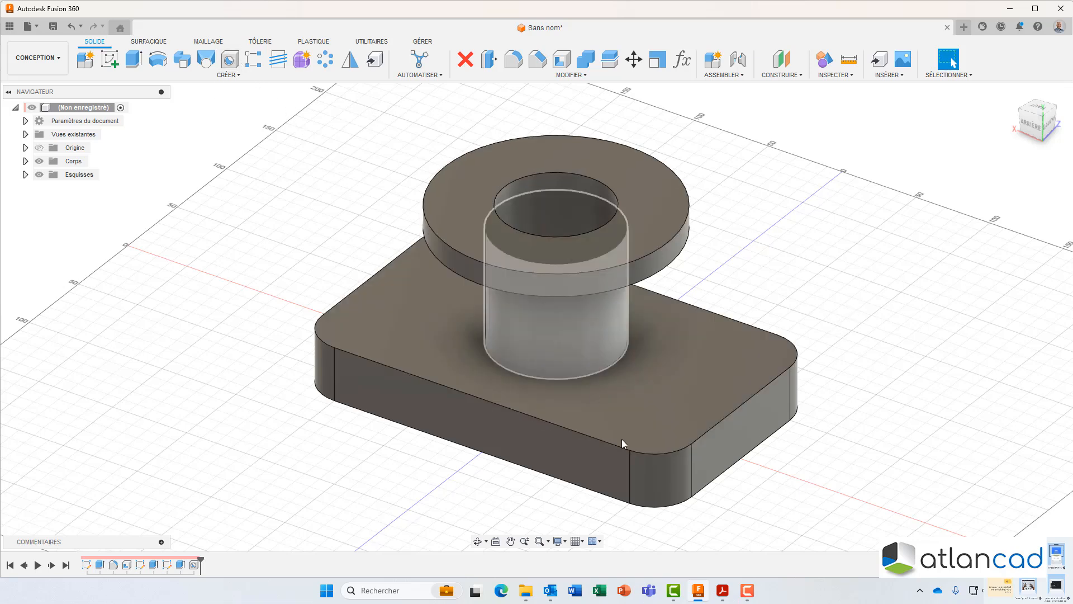
# - Check the corner-hole callout in the PDF drawing, and sketch four points at the rounded-corner centers on the rectangular plate's top face
pyautogui.click(723, 590)
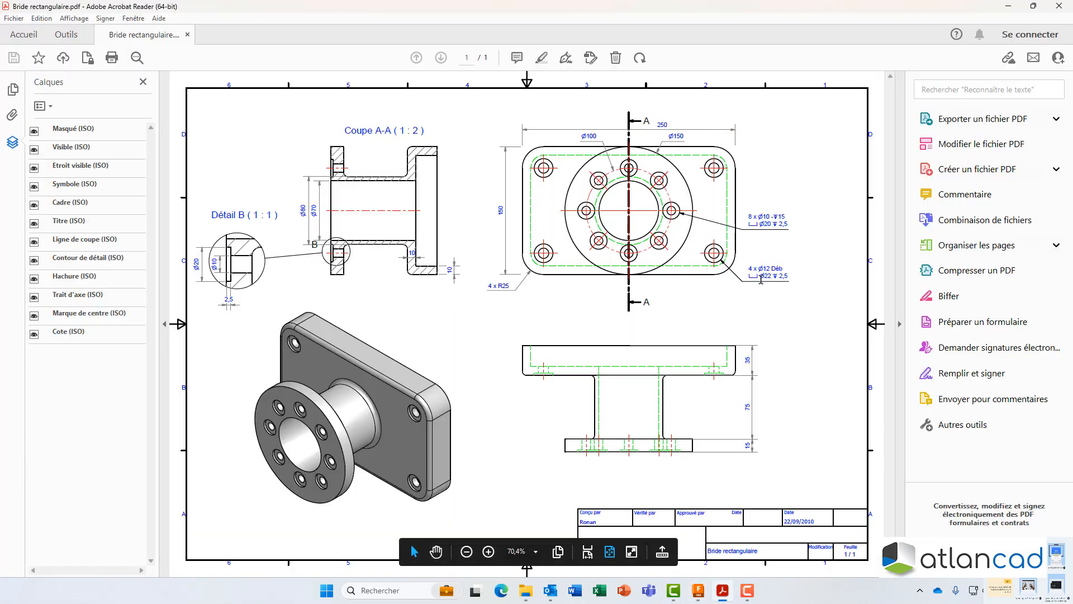
pyautogui.moveTo(764, 280); pyautogui.dragTo(792, 278)
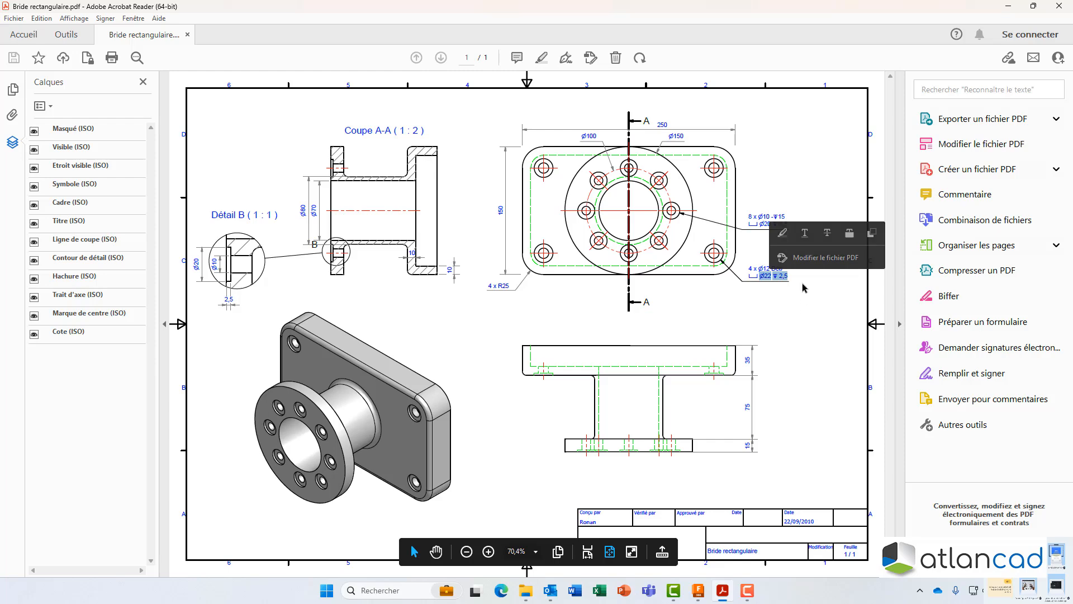
pyautogui.click(698, 590)
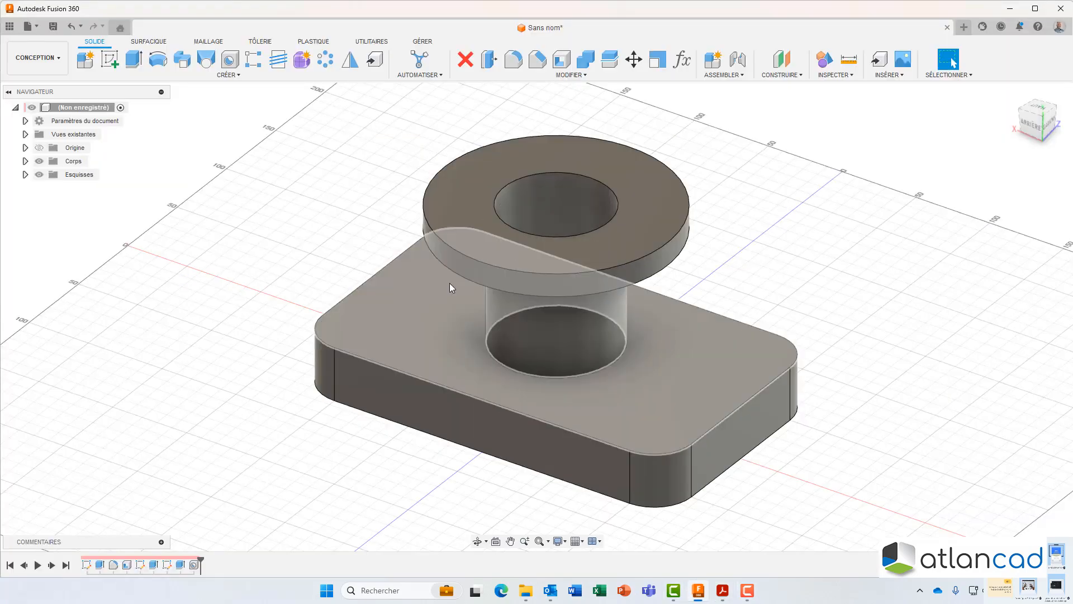
pyautogui.click(428, 305)
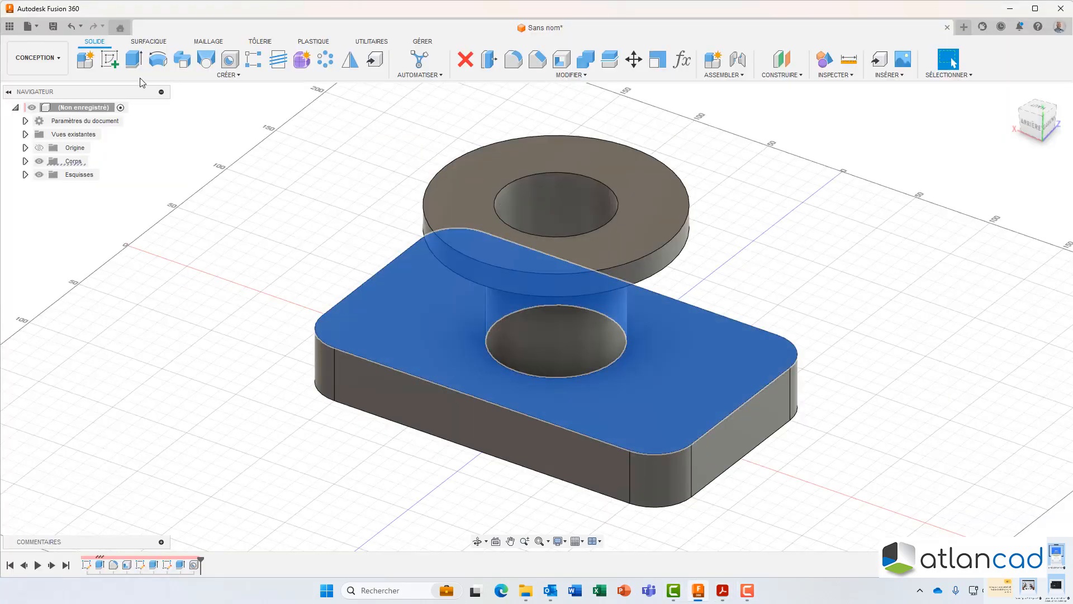
pyautogui.click(110, 59)
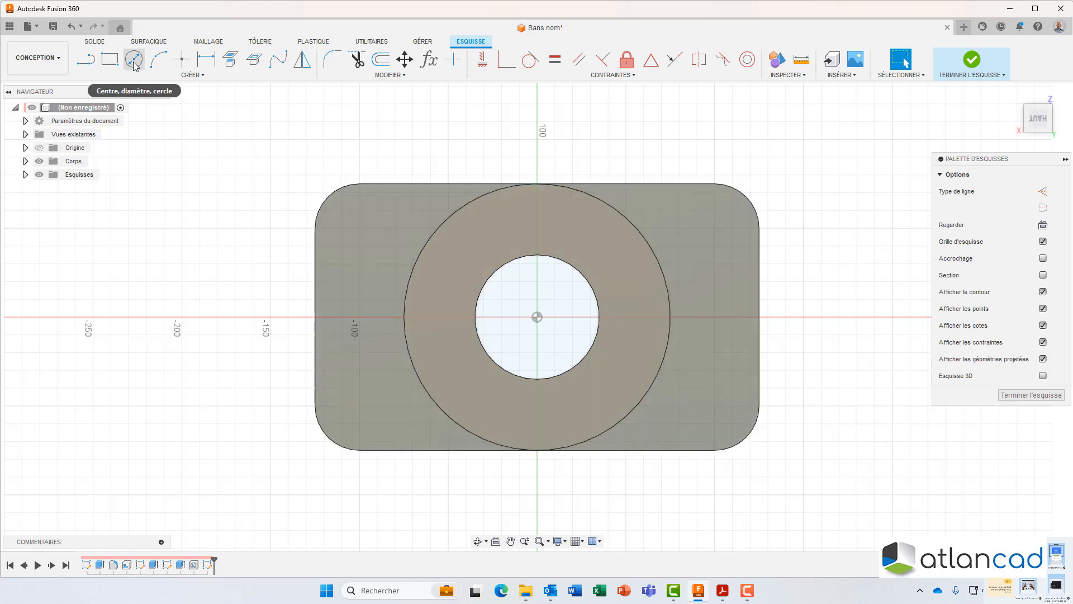
pyautogui.click(181, 60)
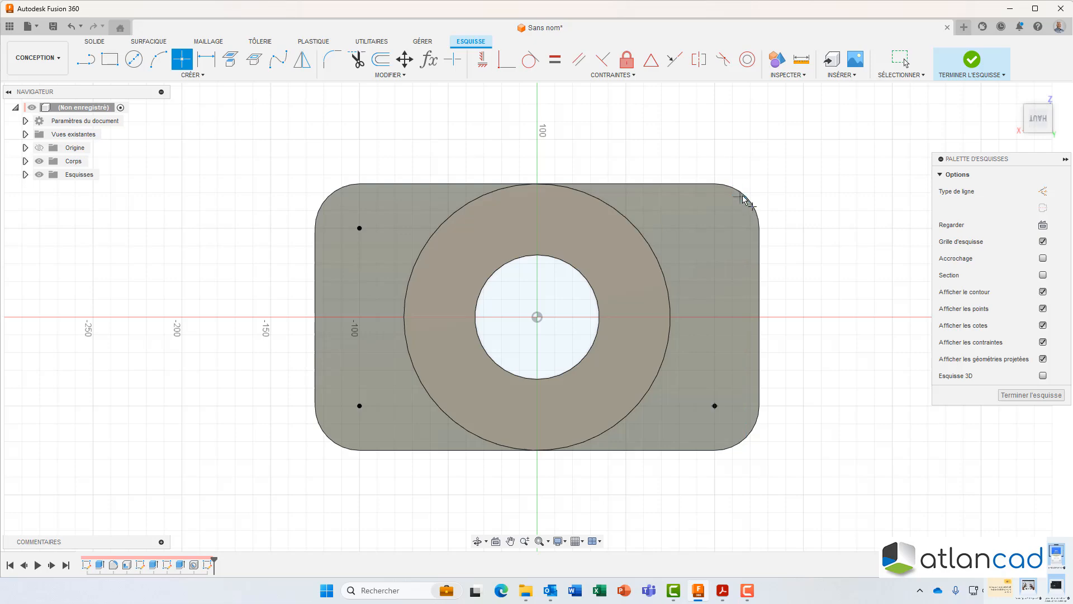
pyautogui.click(715, 228)
pyautogui.click(973, 59)
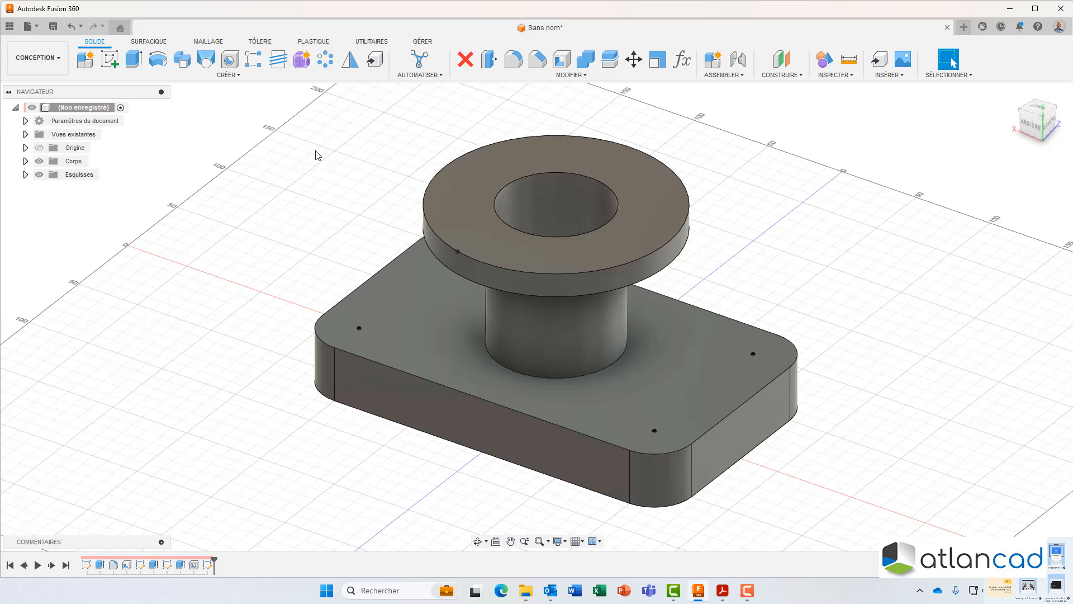
# - Start a Hole feature placed from sketch points and select the four corner points on the plate
pyautogui.click(229, 59)
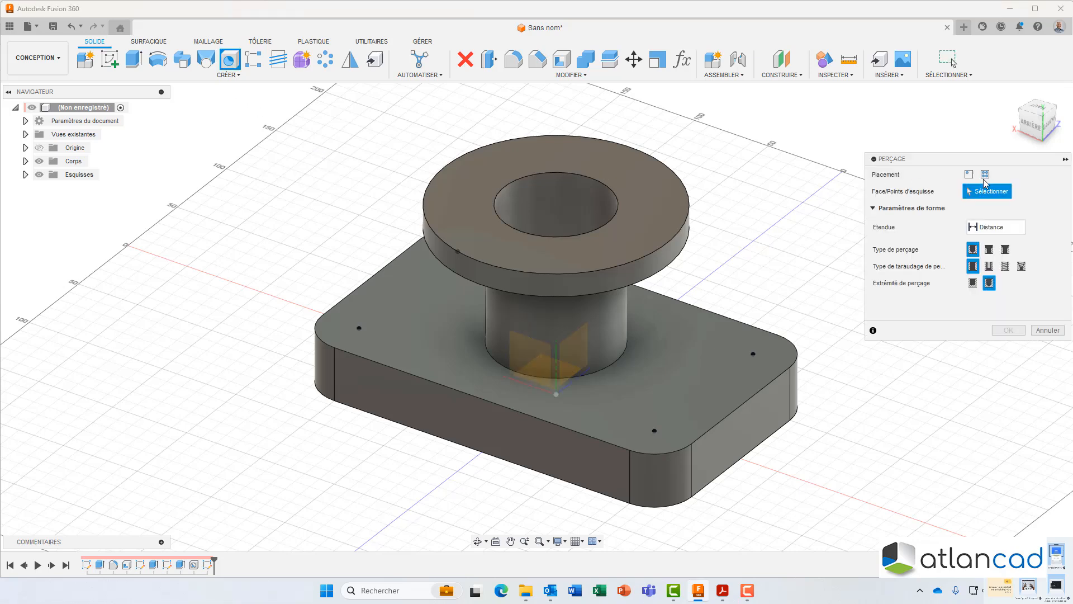
pyautogui.click(985, 175)
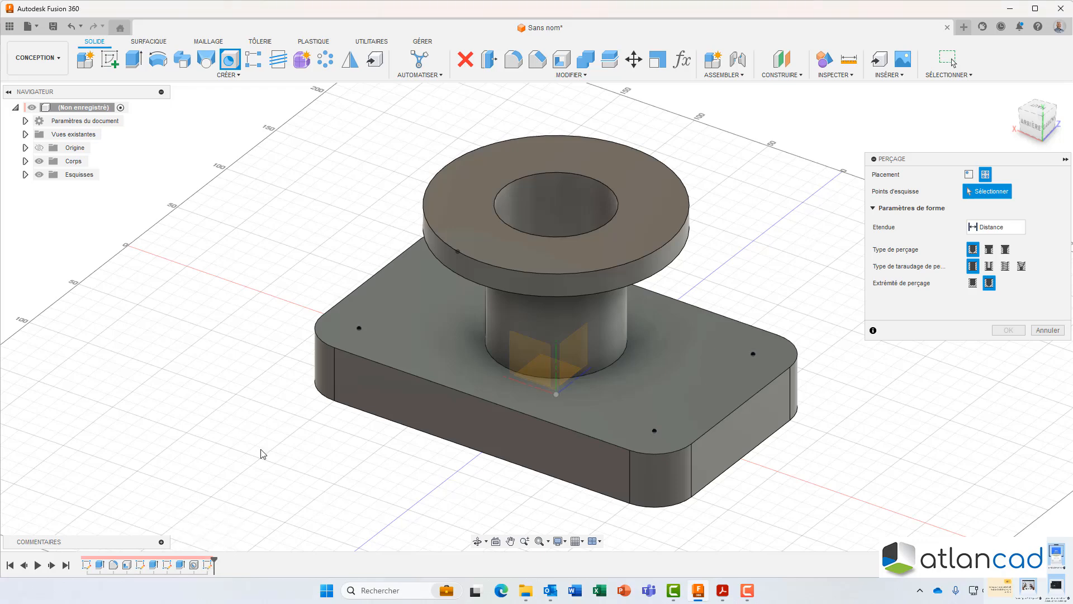
pyautogui.keyDown('shift'); pyautogui.moveTo(262, 416); pyautogui.dragTo(290, 464, button='middle'); pyautogui.keyUp('shift')
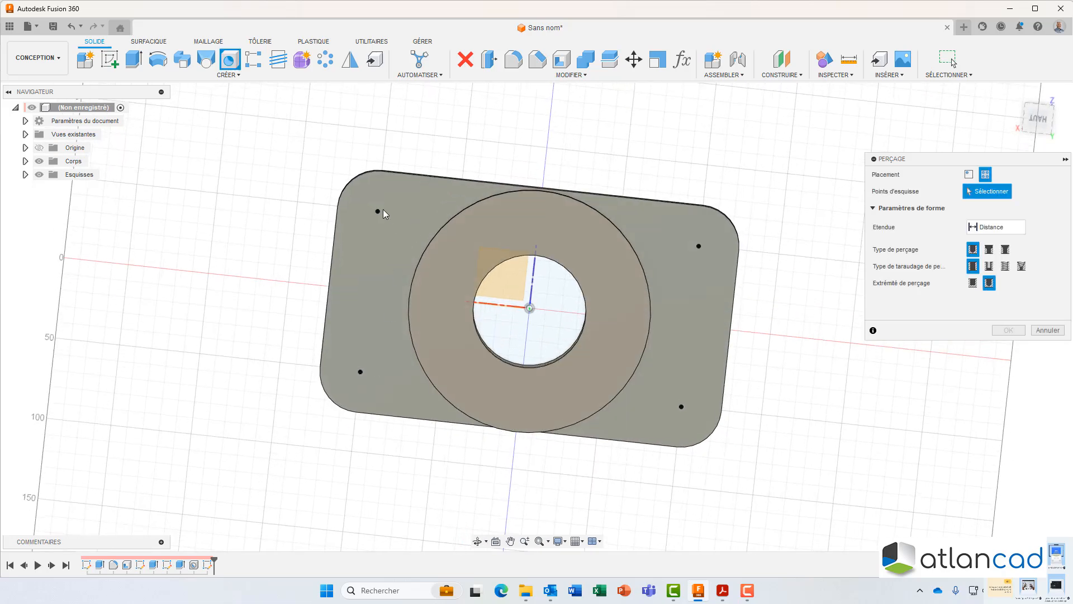
pyautogui.click(1038, 118)
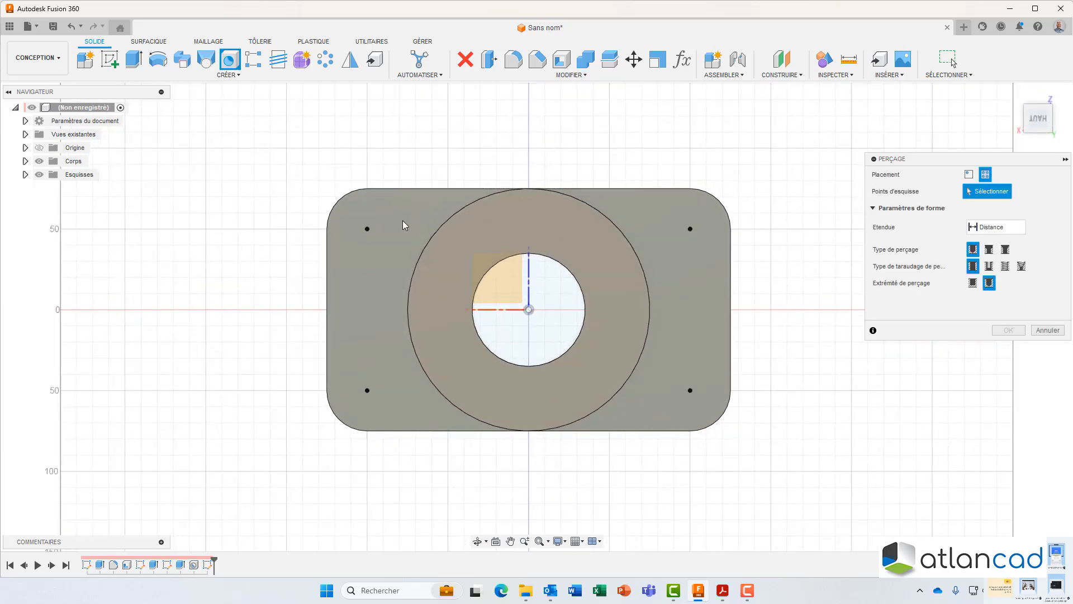
pyautogui.moveTo(379, 334); pyautogui.dragTo(379, 410)
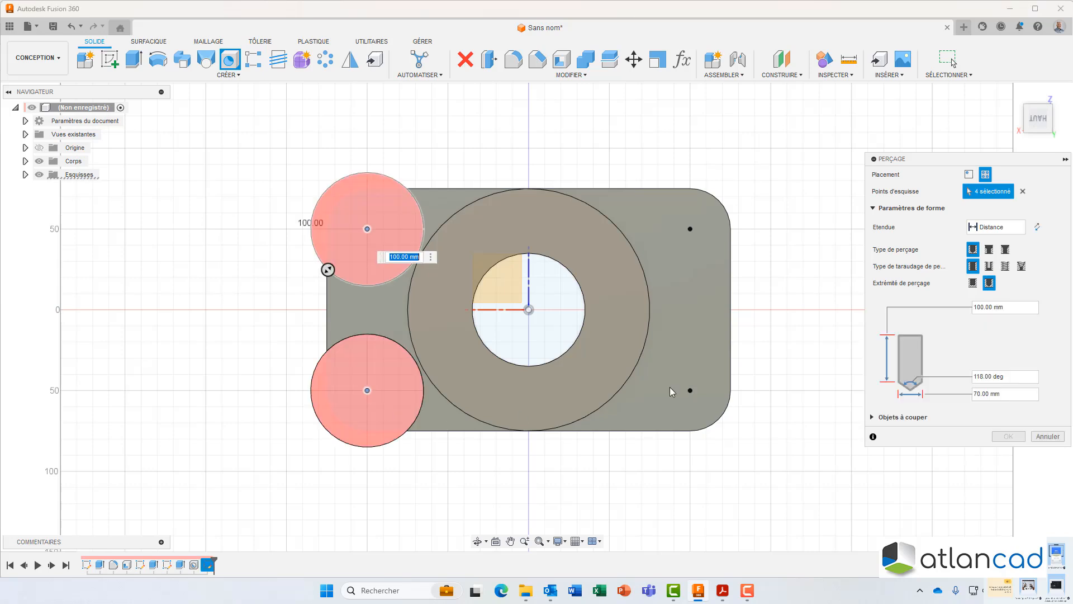
pyautogui.moveTo(676, 257); pyautogui.dragTo(697, 407)
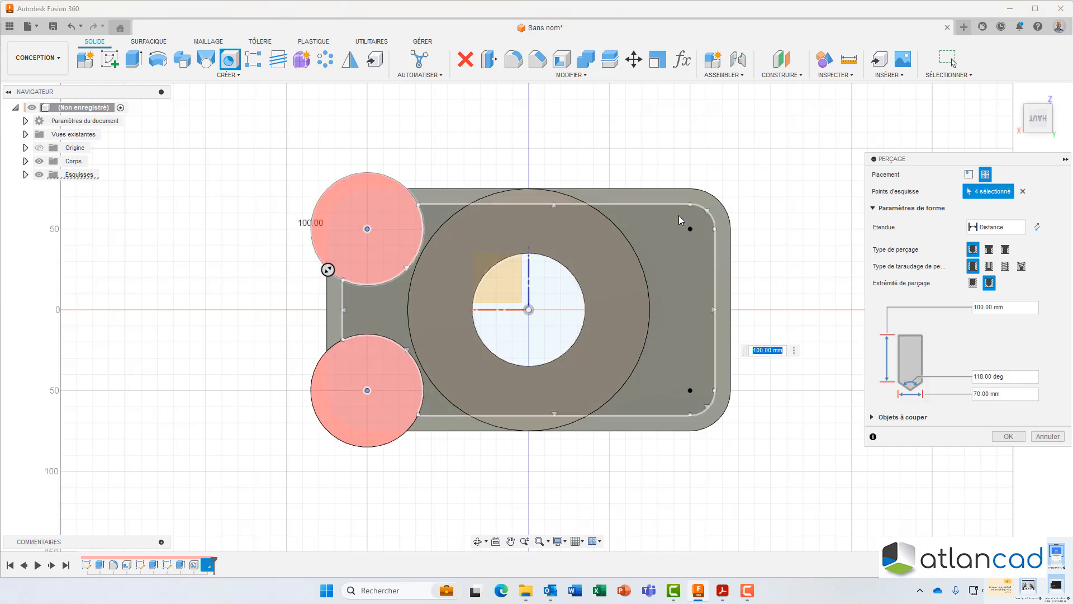
pyautogui.moveTo(679, 216); pyautogui.dragTo(699, 412)
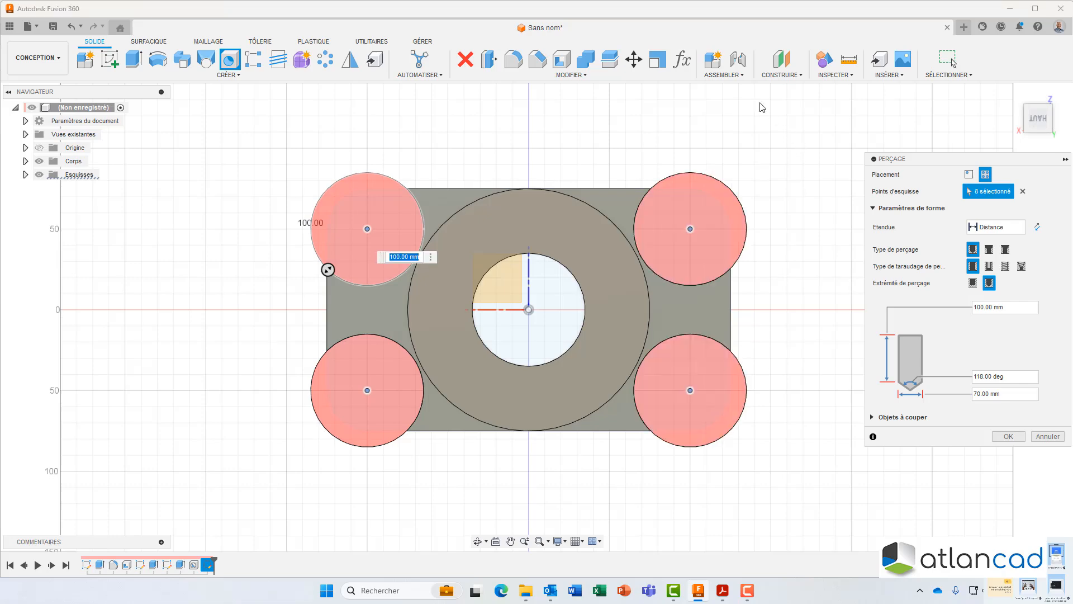
# - Cut the four corner holes at 12 mm diameter with extent Tout and counterbores 22 mm in diameter and 2.5 mm deep
pyautogui.keyDown('shift'); pyautogui.moveTo(561, 215); pyautogui.dragTo(582, 286, button='middle'); pyautogui.keyUp('shift')
pyautogui.click(1007, 393)
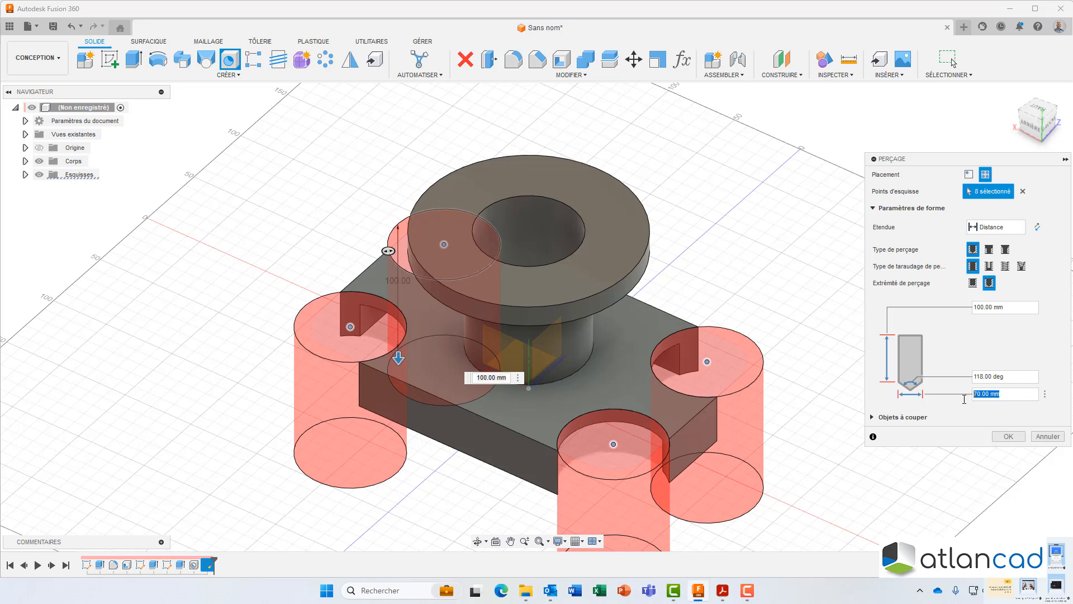
pyautogui.write('12')
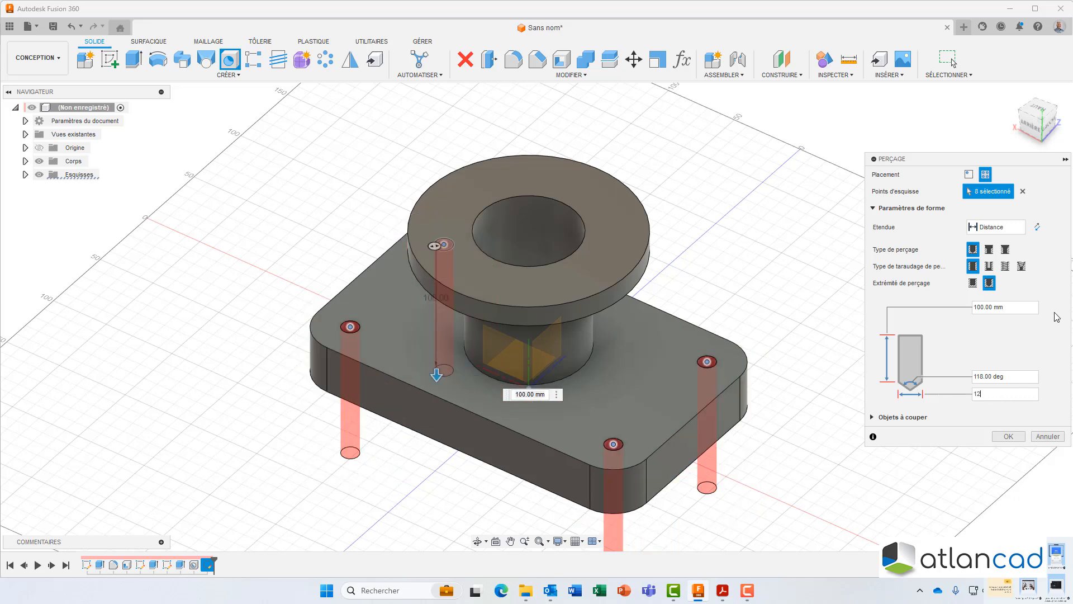
pyautogui.click(996, 227)
pyautogui.click(989, 258)
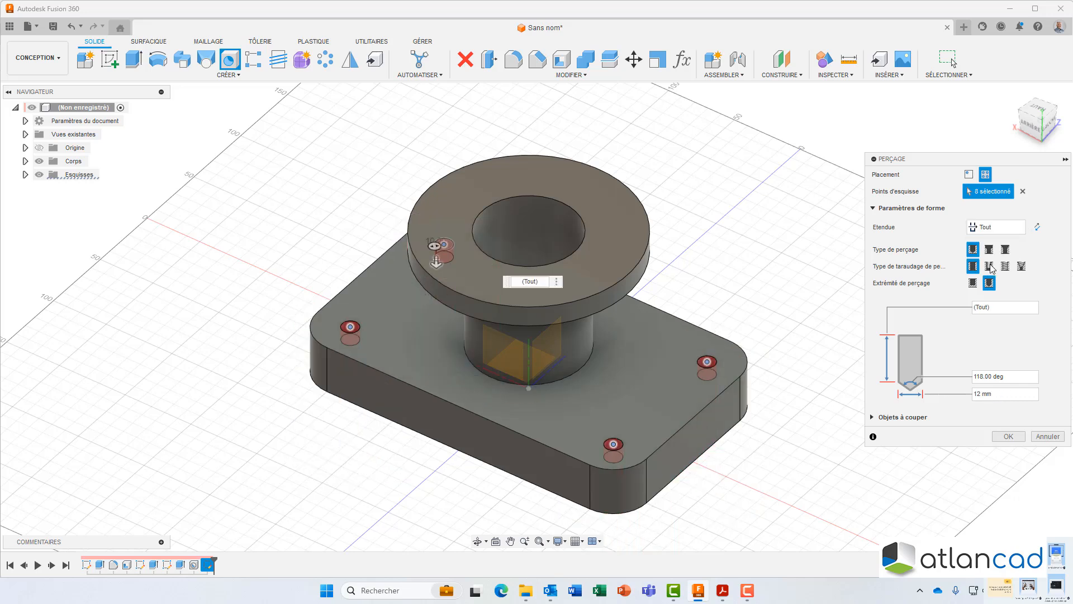
pyautogui.click(989, 250)
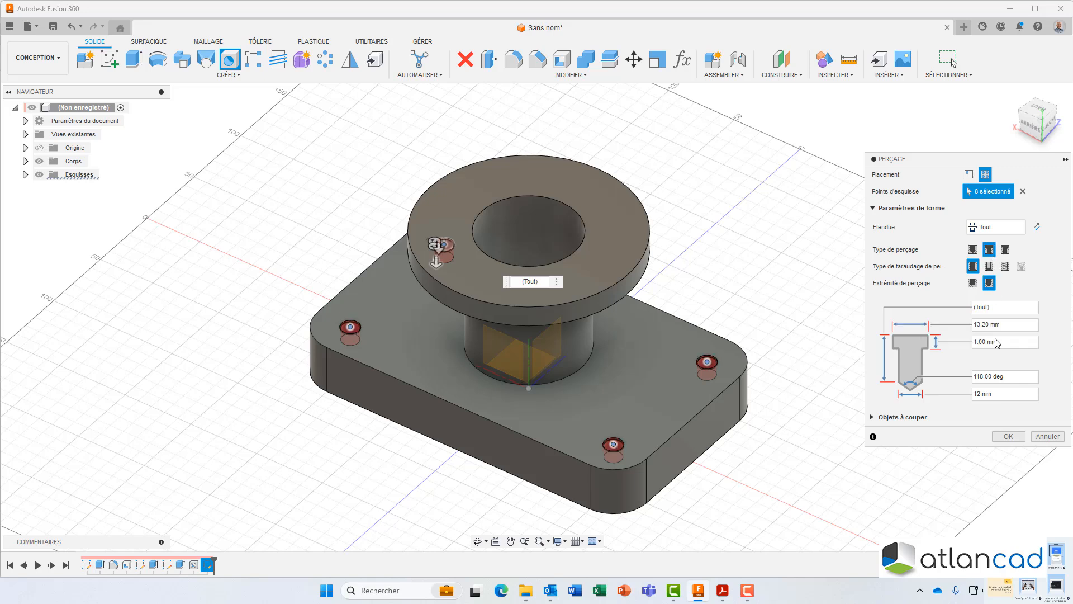
pyautogui.write('22')
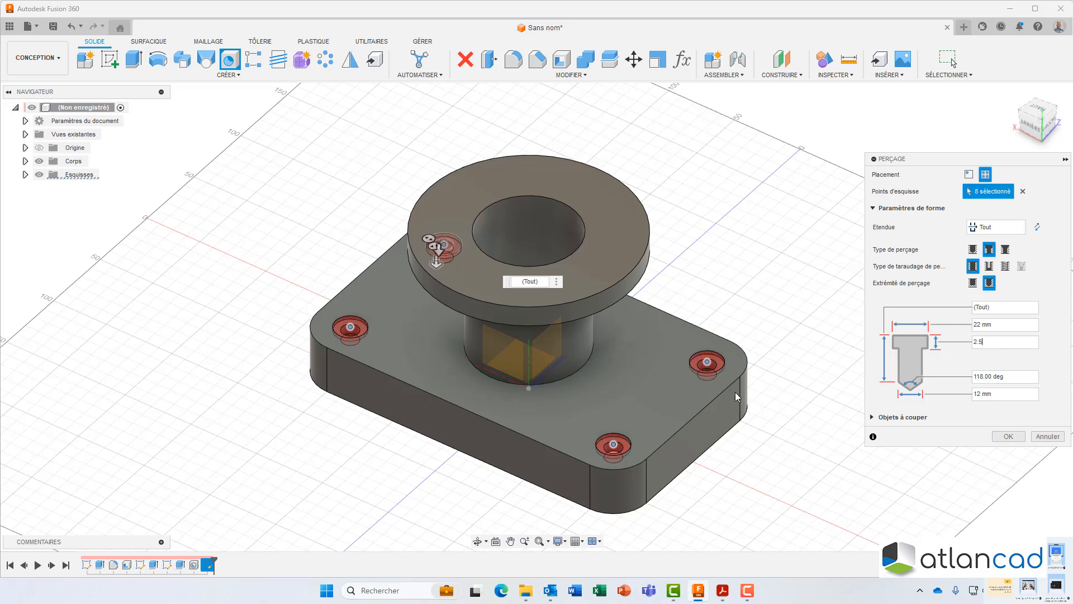
pyautogui.moveTo(736, 391)
pyautogui.keyDown('shift'); pyautogui.mouseDown(button='middle')
pyautogui.moveTo(710, 383)
pyautogui.moveTo(724, 382)
pyautogui.mouseUp(button='middle'); pyautogui.keyUp('shift')
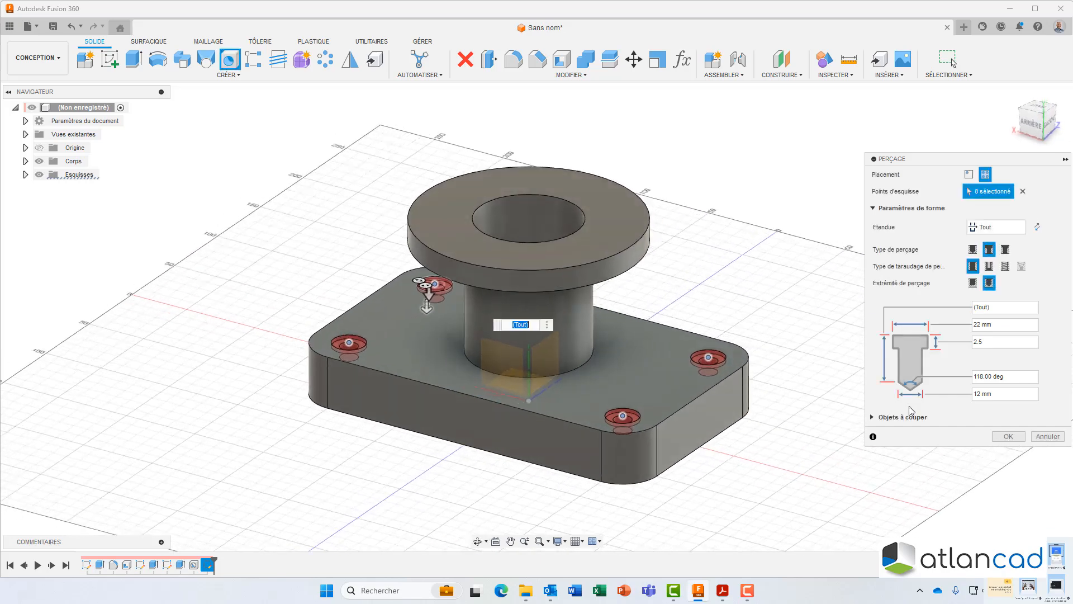
pyautogui.click(1009, 436)
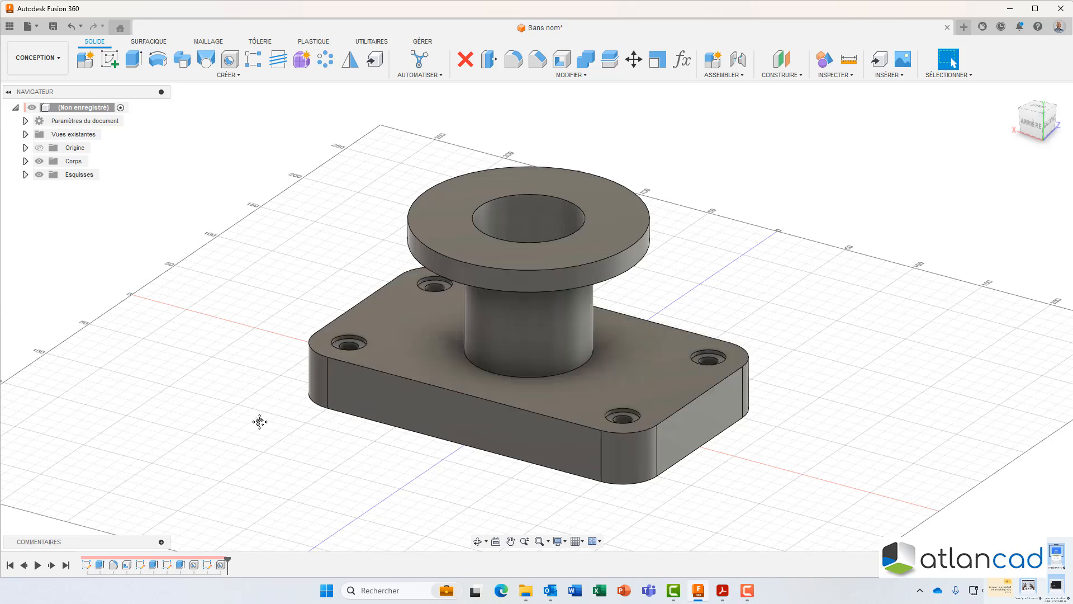
# - Sketch a 100 mm diameter construction circle centered on the origin on the disk's top face, consulting the PDF drawing for the hole pattern
pyautogui.moveTo(259, 421); pyautogui.dragTo(287, 414, button='middle')
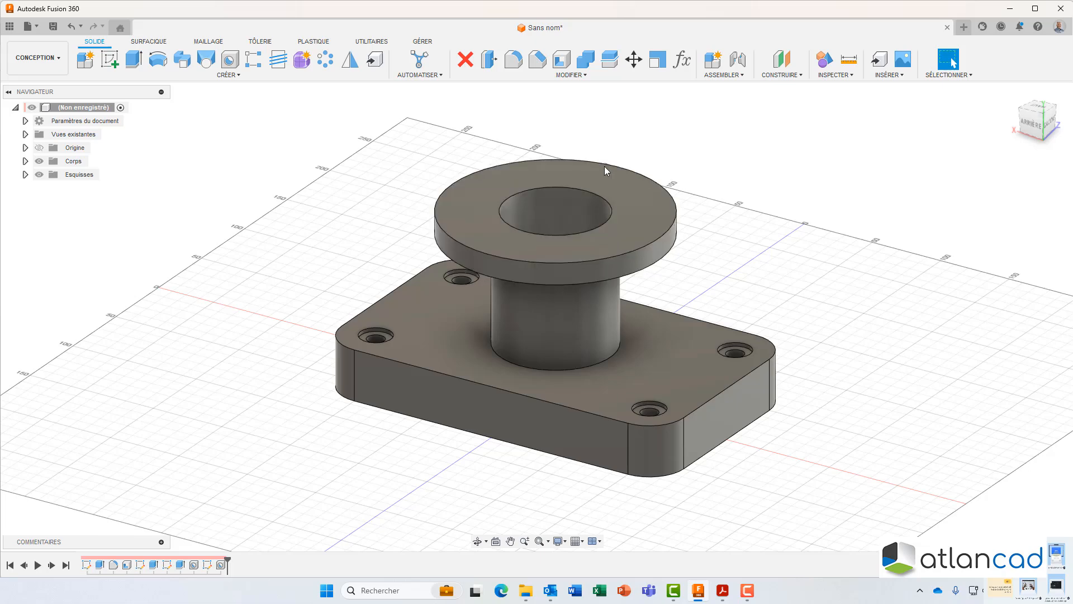
pyautogui.click(585, 175)
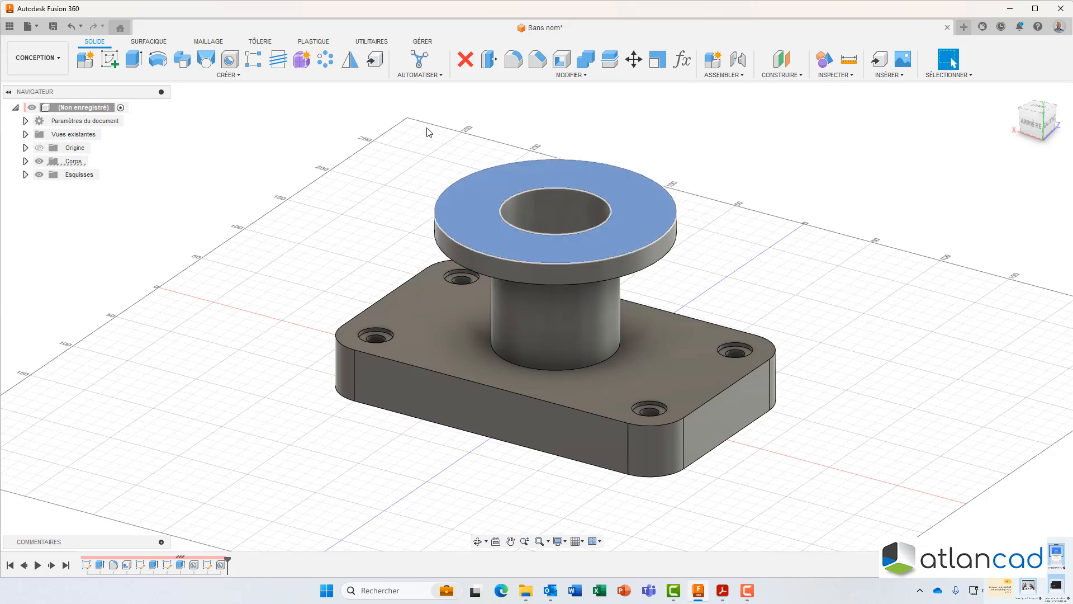
pyautogui.click(110, 59)
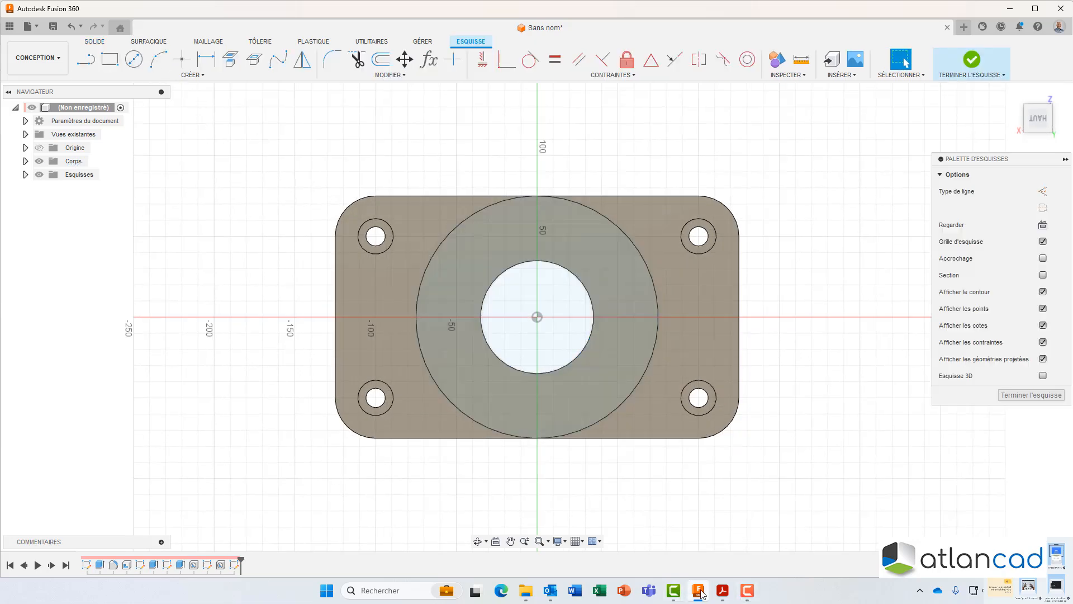
pyautogui.click(723, 591)
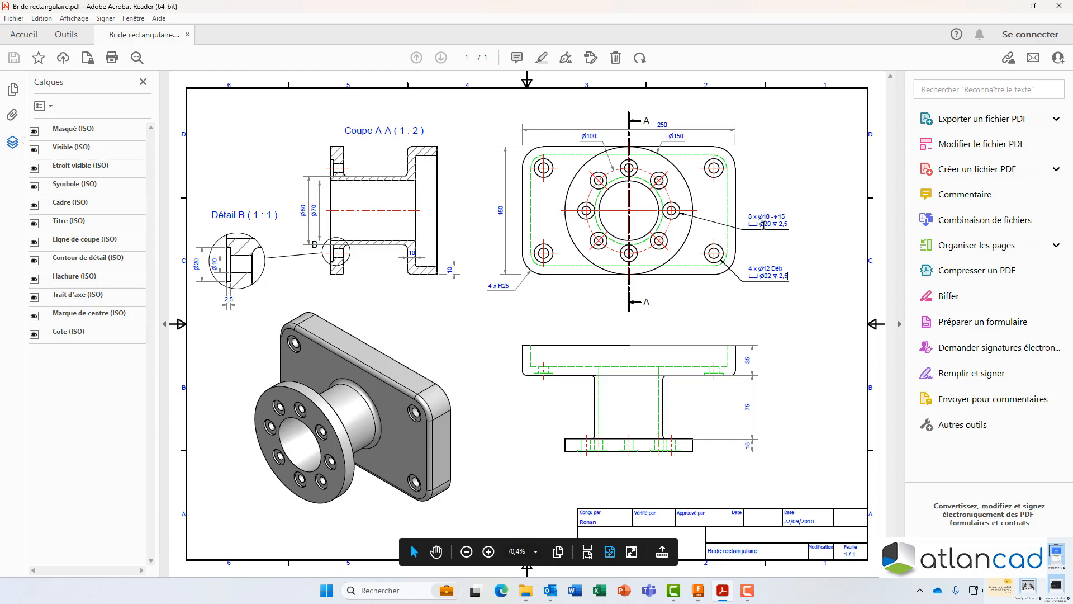
pyautogui.click(698, 594)
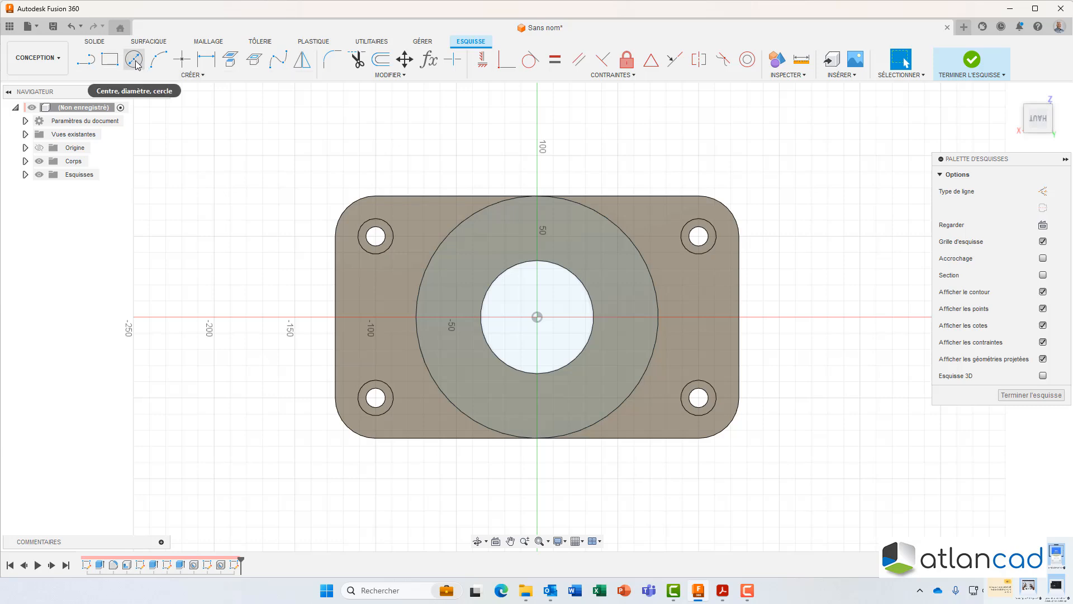
pyautogui.click(134, 58)
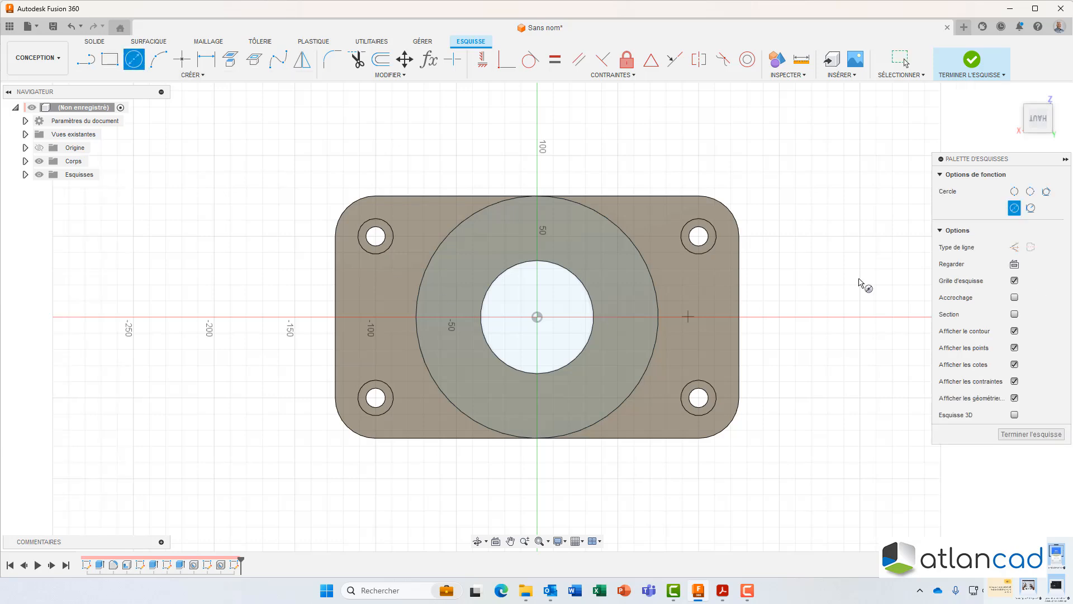
pyautogui.click(1015, 247)
pyautogui.click(537, 317)
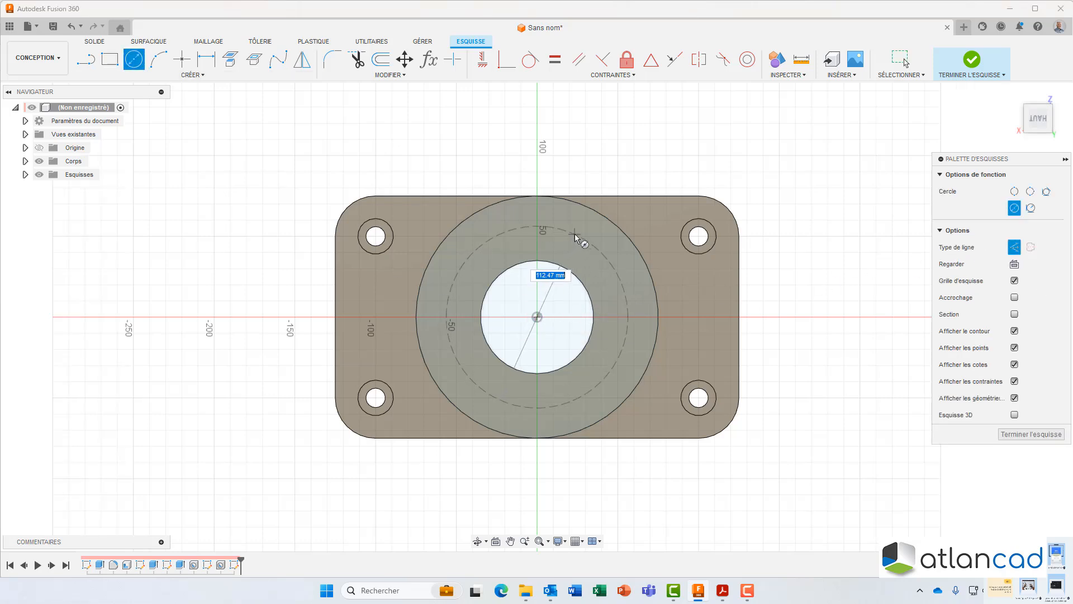
pyautogui.write('100')
pyautogui.press('Return')
pyautogui.press('Escape')
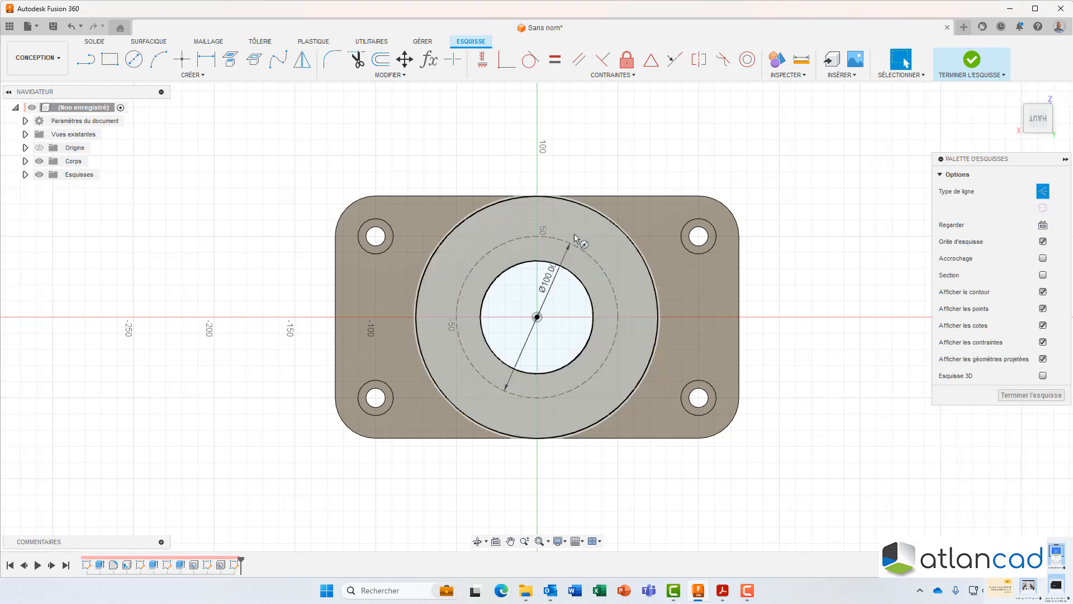
# - Draw a vertical construction line from the origin to the construction circle, place a point at its outer end and finish the sketch
pyautogui.click(85, 59)
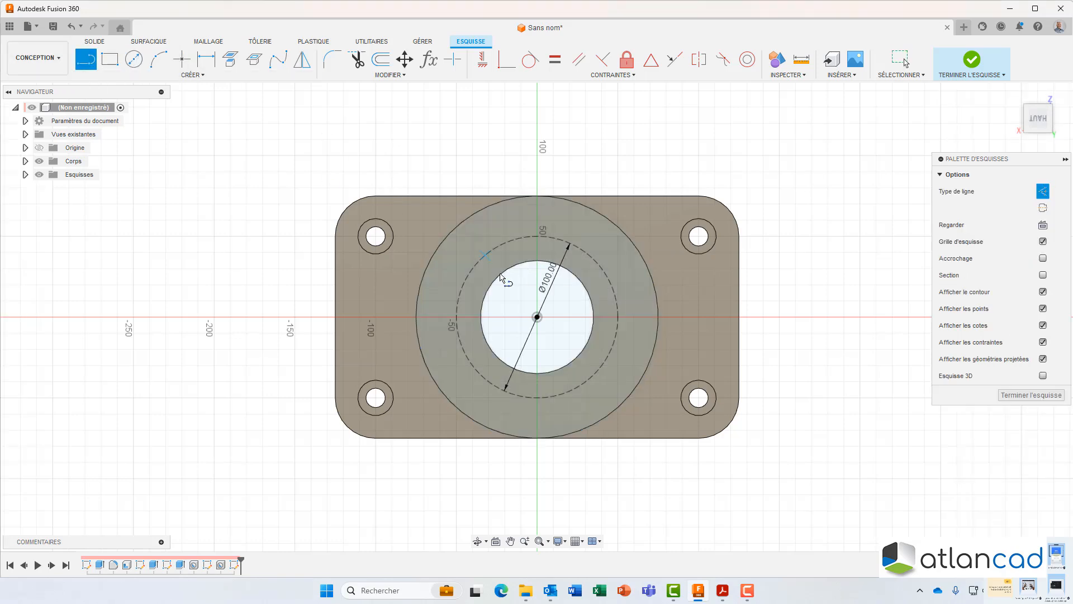
pyautogui.click(537, 317)
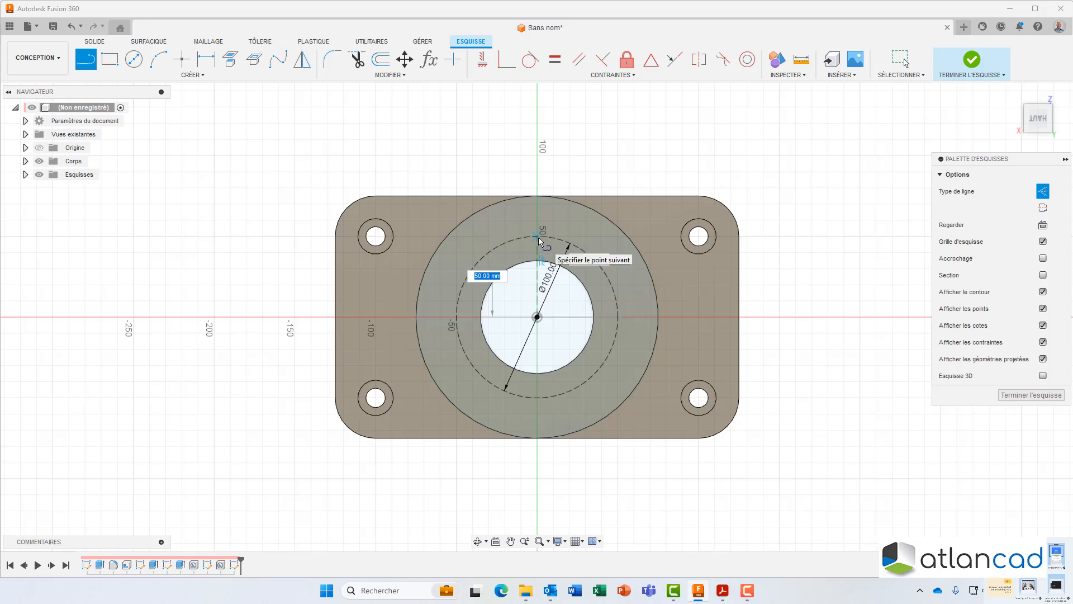
pyautogui.click(538, 237)
pyautogui.press('Escape')
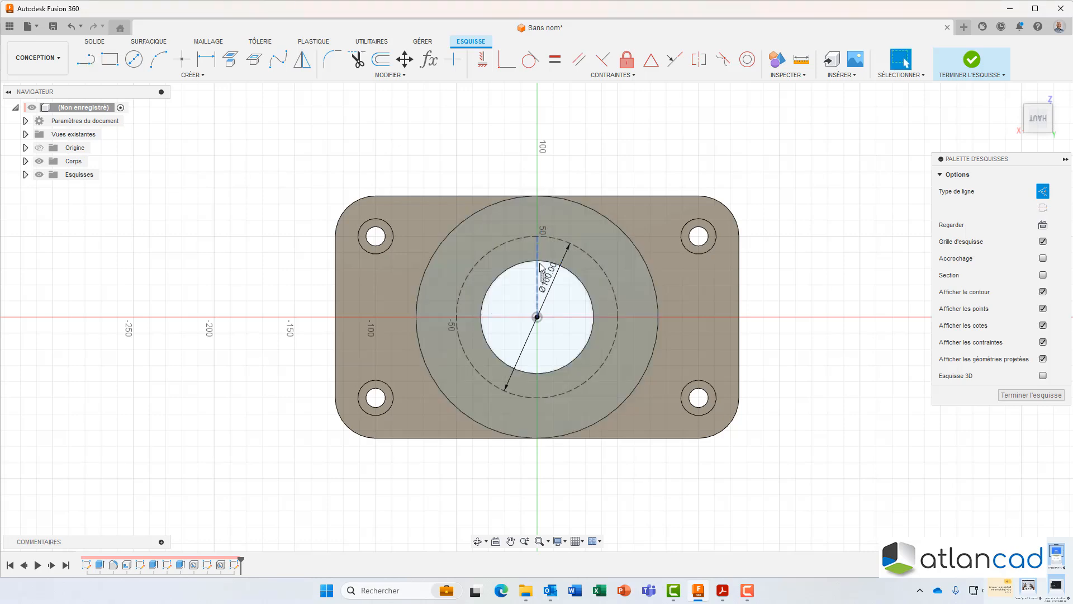
pyautogui.click(182, 59)
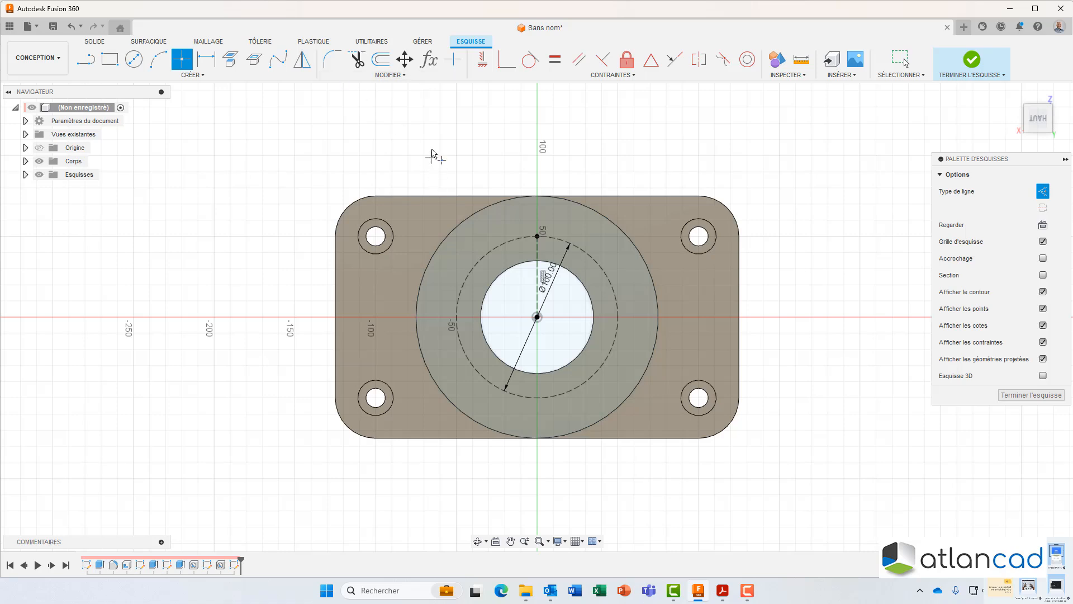
pyautogui.press('Escape')
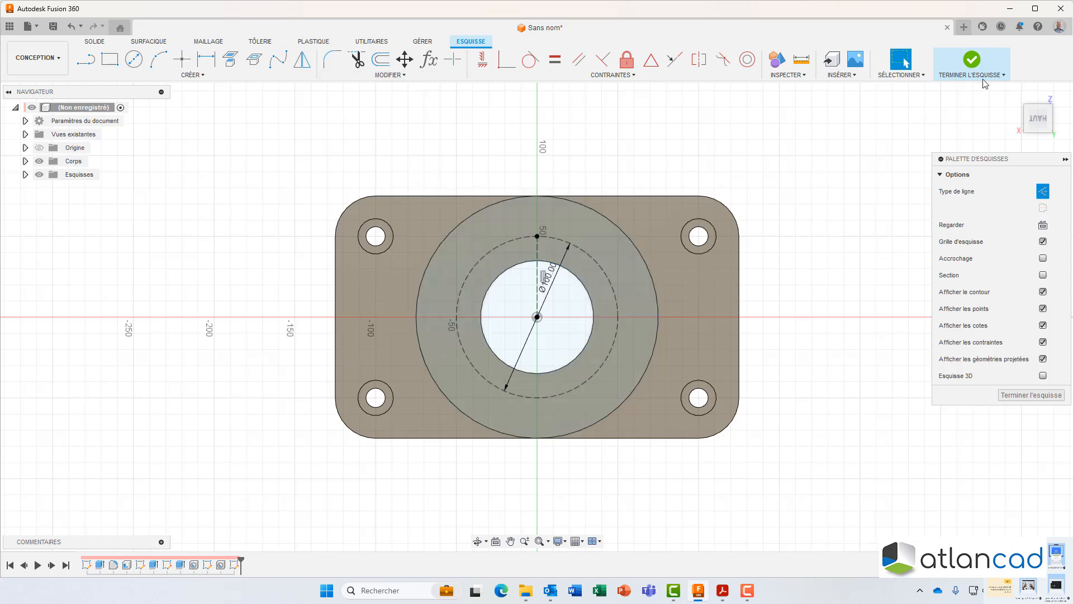
pyautogui.click(971, 60)
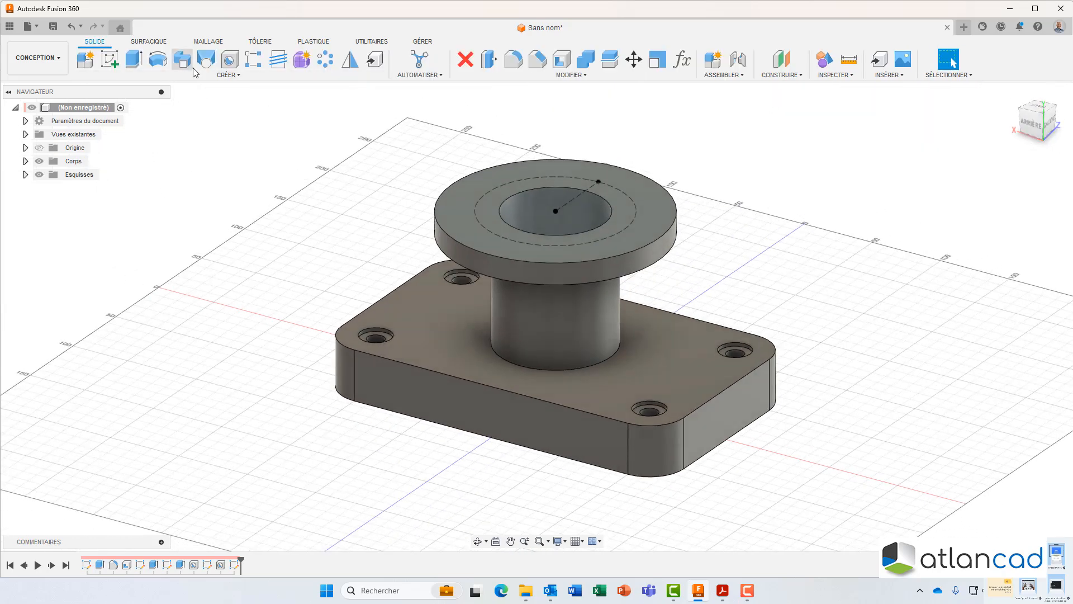
# - Start a Hole at the sketch point on the disk with extent A, ending at the disk's underside
pyautogui.click(230, 59)
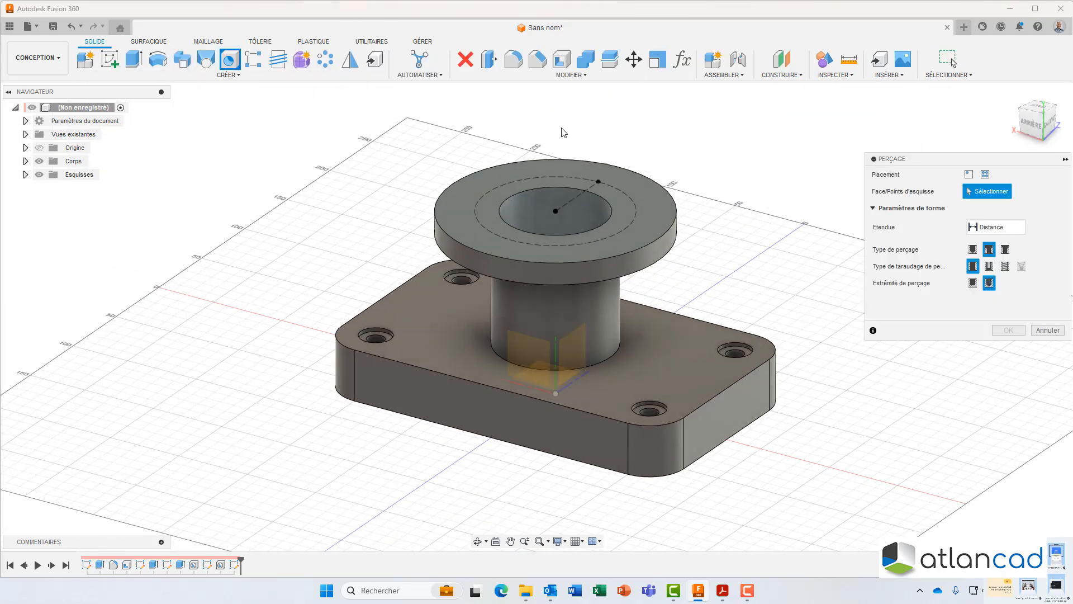
pyautogui.click(598, 183)
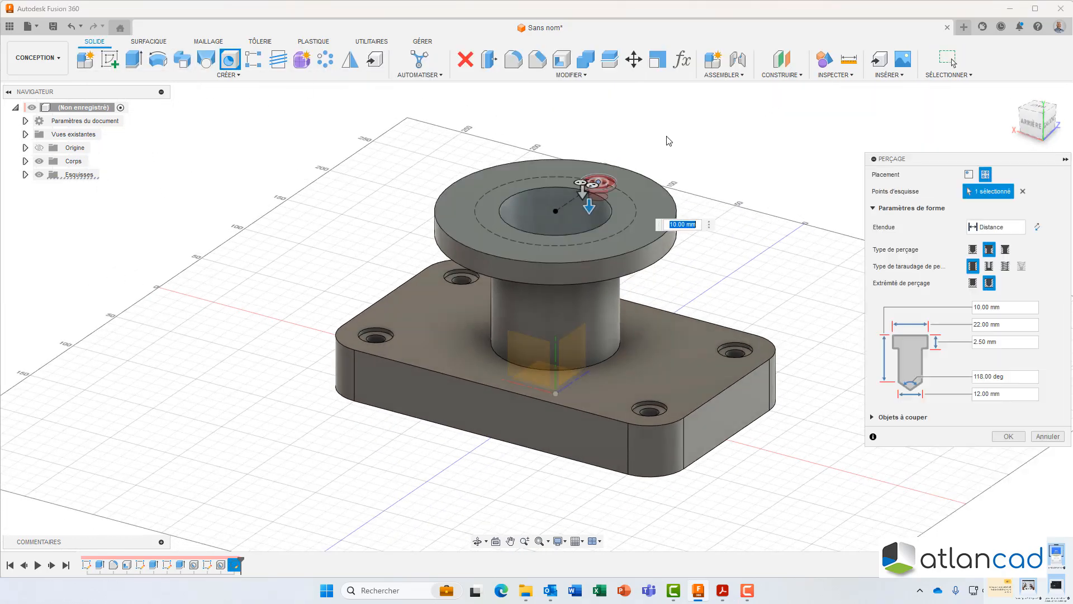
pyautogui.click(1022, 229)
pyautogui.click(995, 249)
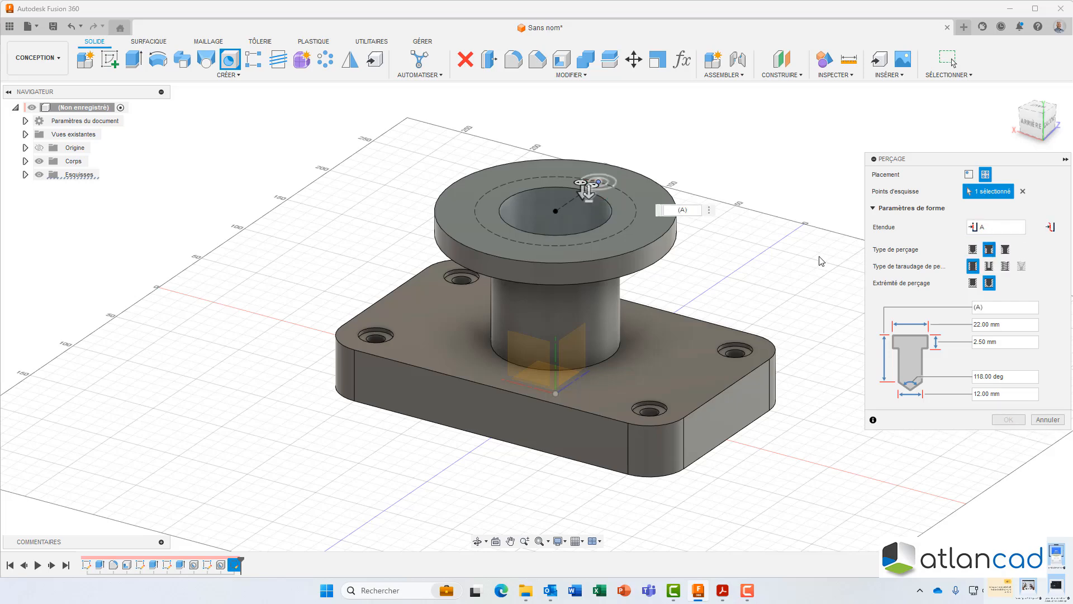
pyautogui.keyDown('shift'); pyautogui.moveTo(821, 261); pyautogui.dragTo(796, 220, button='middle'); pyautogui.keyUp('shift')
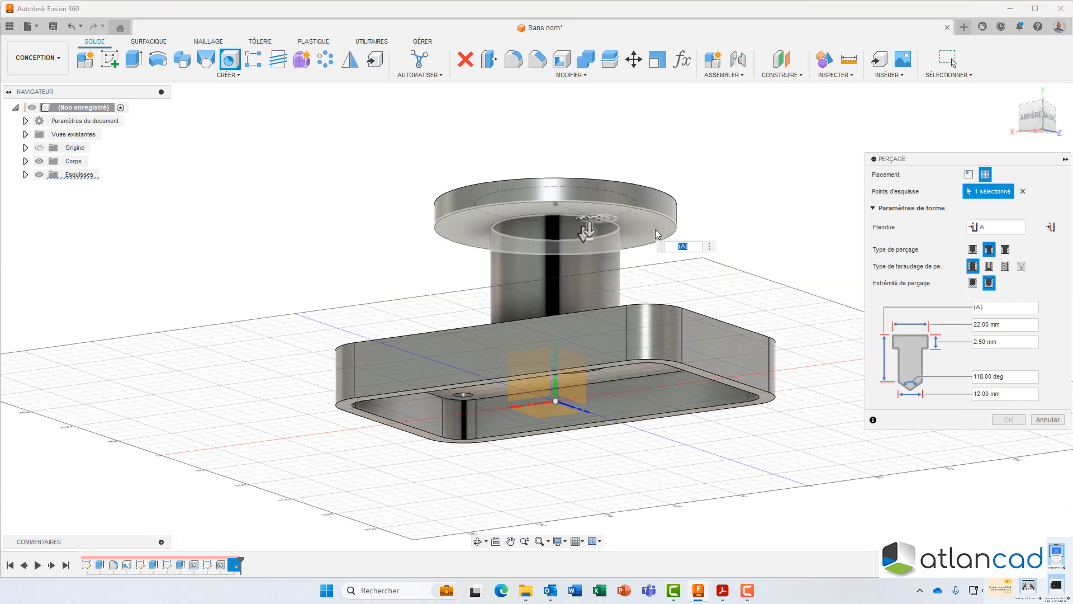
pyautogui.keyDown('shift'); pyautogui.moveTo(730, 214); pyautogui.dragTo(874, 211, button='middle'); pyautogui.keyUp('shift')
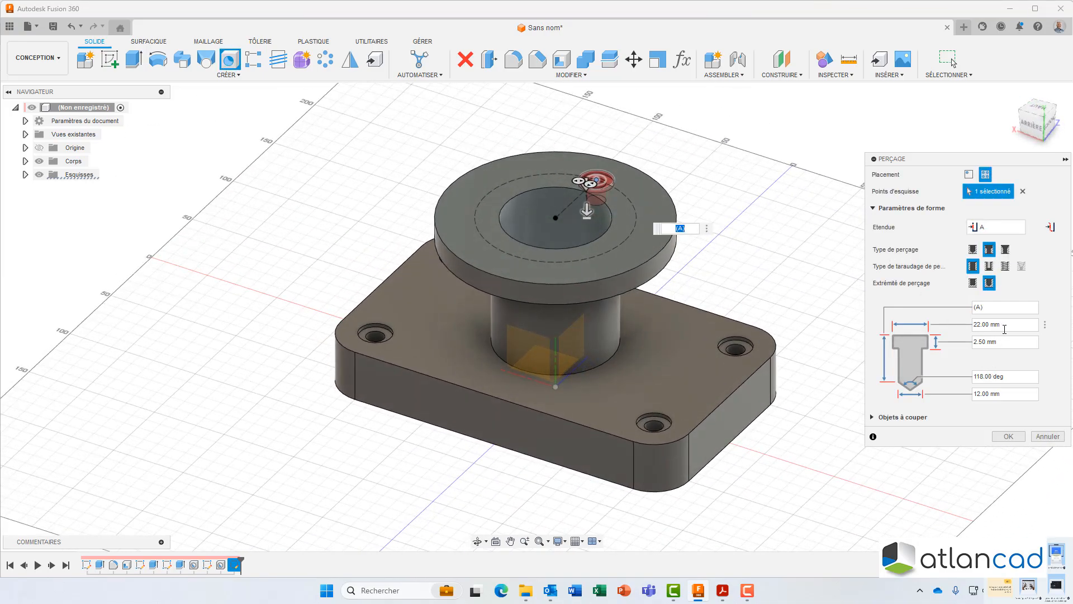
# - Cut the disk hole with a 10 mm diameter and a 20 mm counterbore diameter
pyautogui.moveTo(1000, 393); pyautogui.dragTo(977, 393)
pyautogui.write('0')
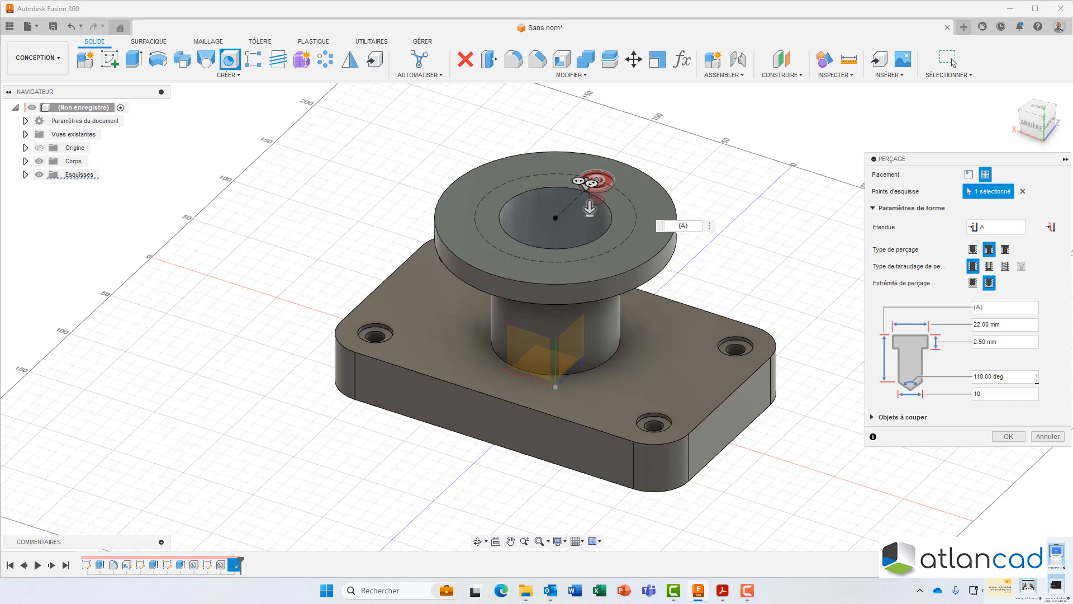
pyautogui.write('20')
pyautogui.click(1008, 436)
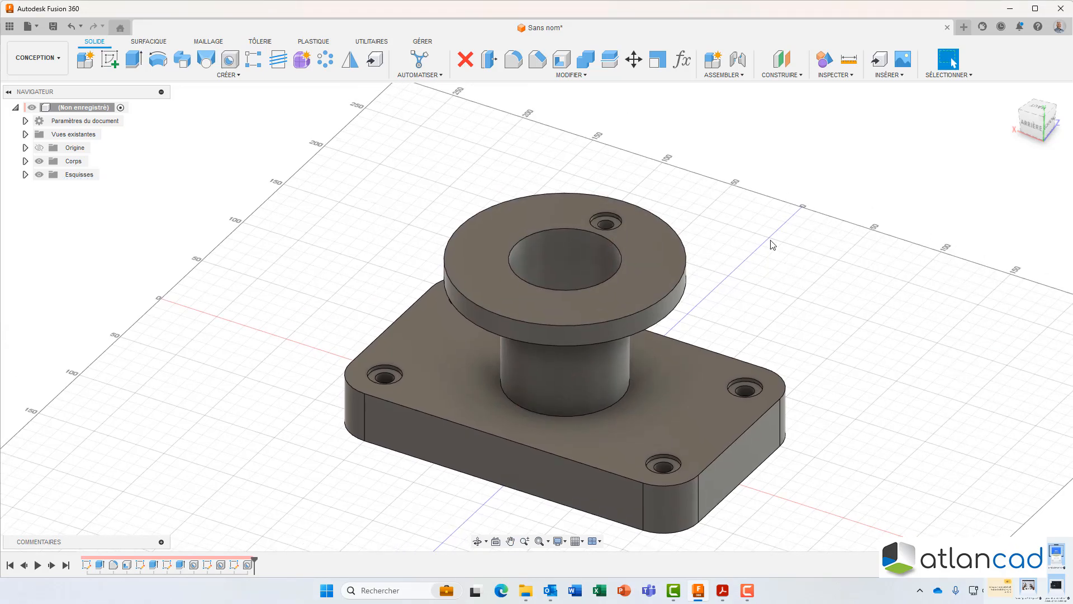
# - Start a circular pattern with object type Fonctions and select the disk's counterbored hole as the object
pyautogui.click(326, 63)
pyautogui.click(325, 62)
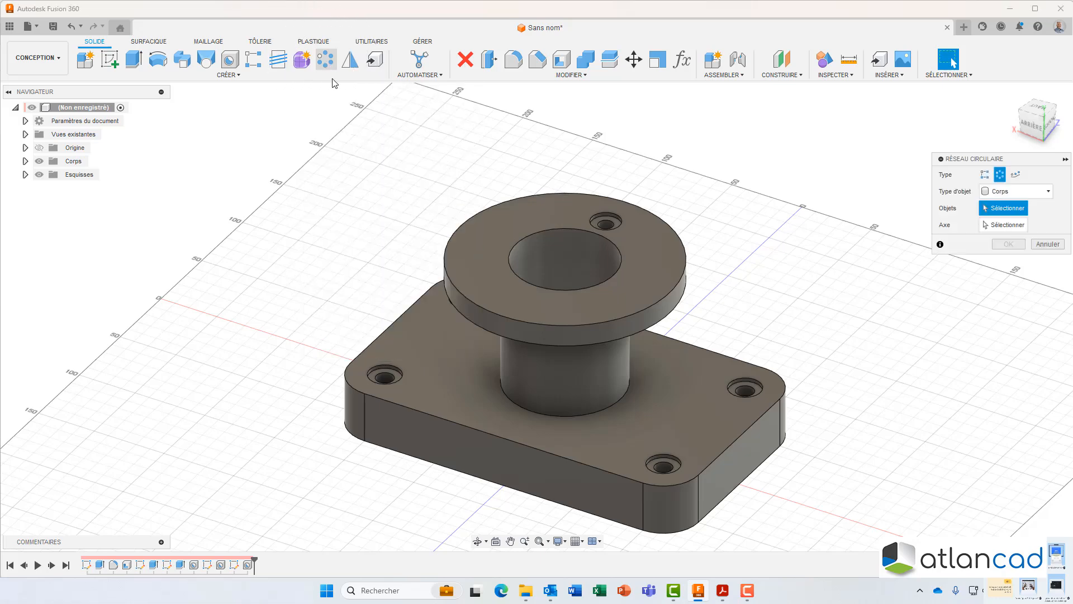
pyautogui.click(1012, 193)
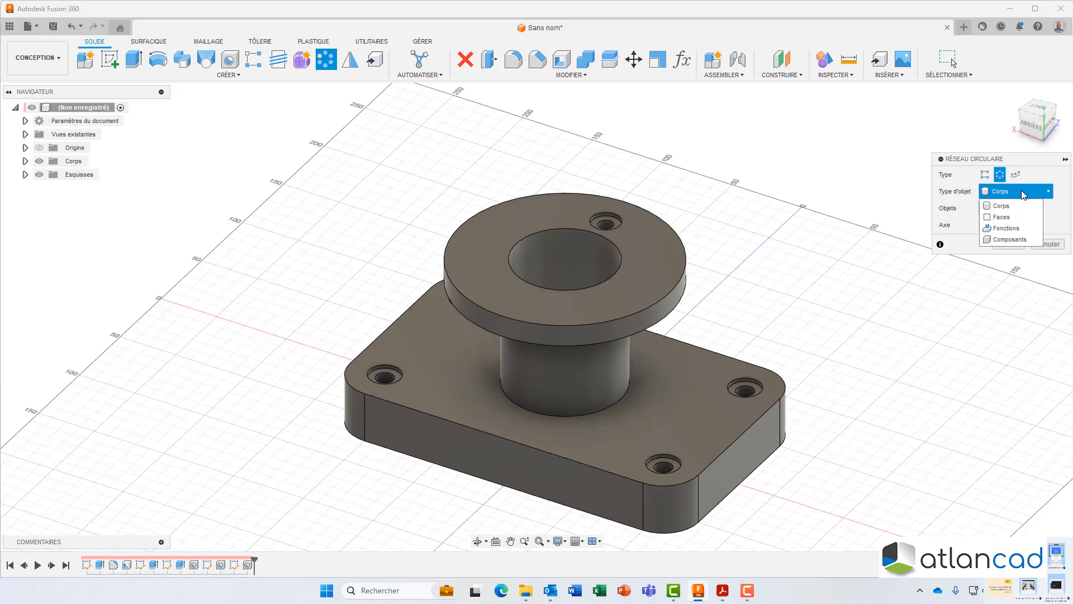
pyautogui.click(1008, 229)
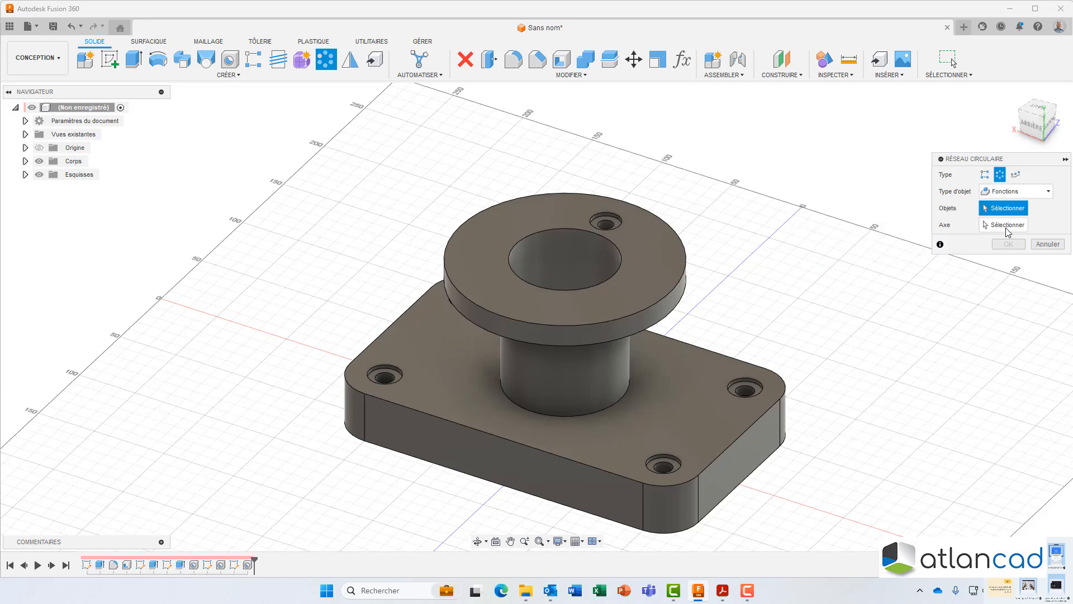
pyautogui.click(606, 222)
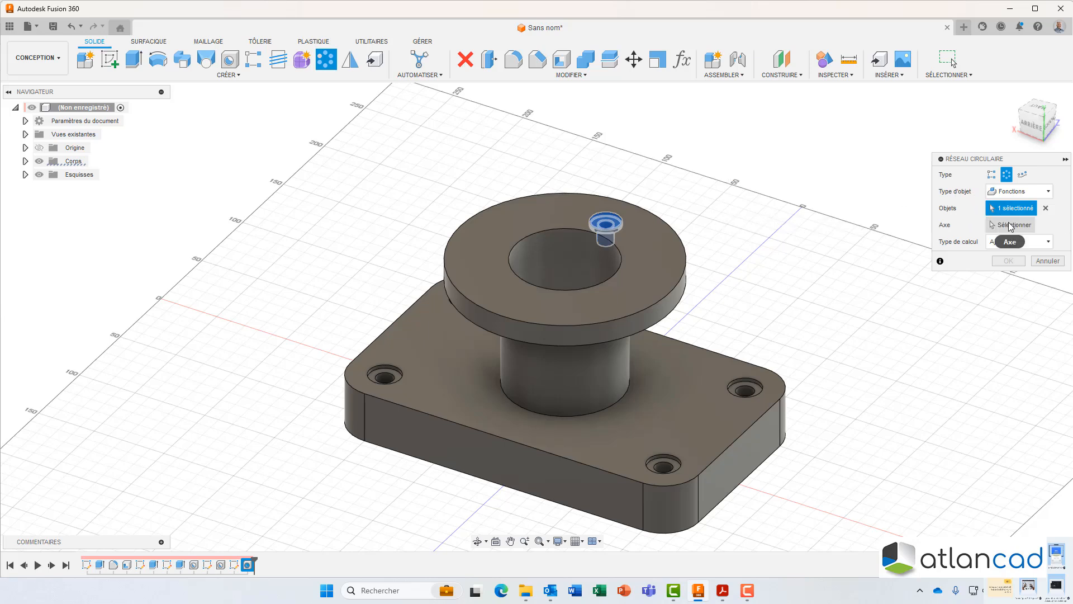
pyautogui.click(1011, 225)
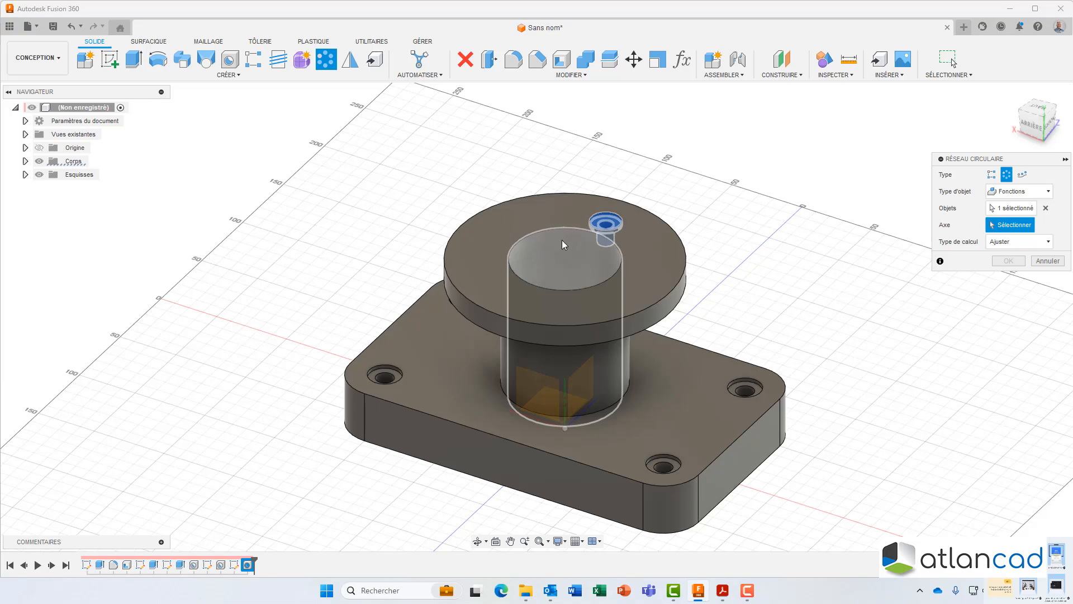
# - Pattern the disk hole around the vertical origin axis with a quantity of 8 and Complet distribution
pyautogui.keyDown('shift'); pyautogui.moveTo(562, 244); pyautogui.dragTo(565, 358, button='middle'); pyautogui.keyUp('shift')
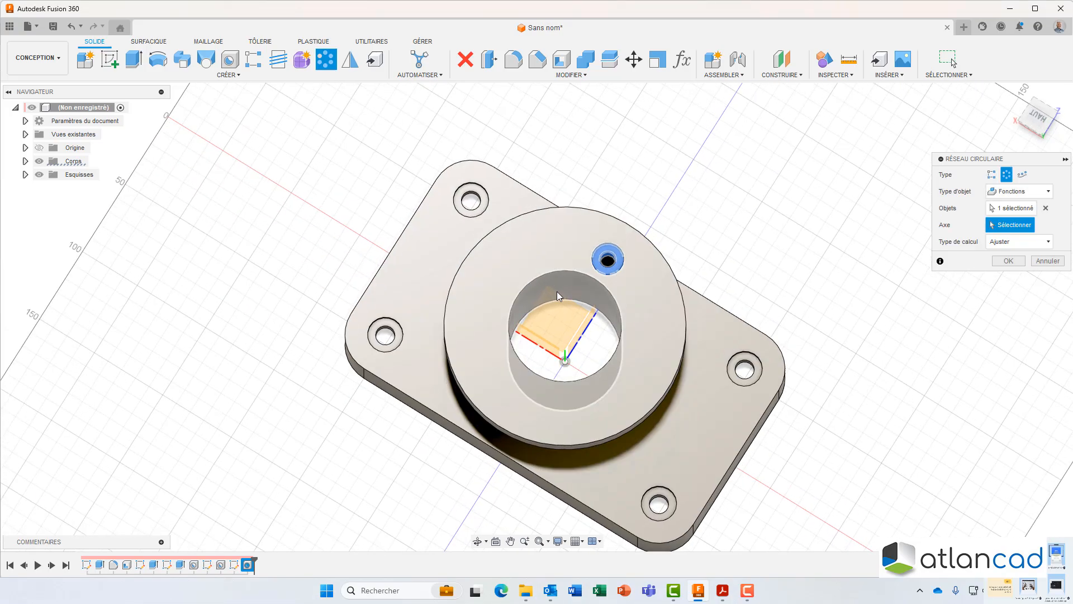
pyautogui.click(566, 353)
pyautogui.keyDown('shift'); pyautogui.moveTo(747, 240); pyautogui.dragTo(695, 208, button='middle'); pyautogui.keyUp('shift')
pyautogui.moveTo(1037, 274); pyautogui.dragTo(947, 284)
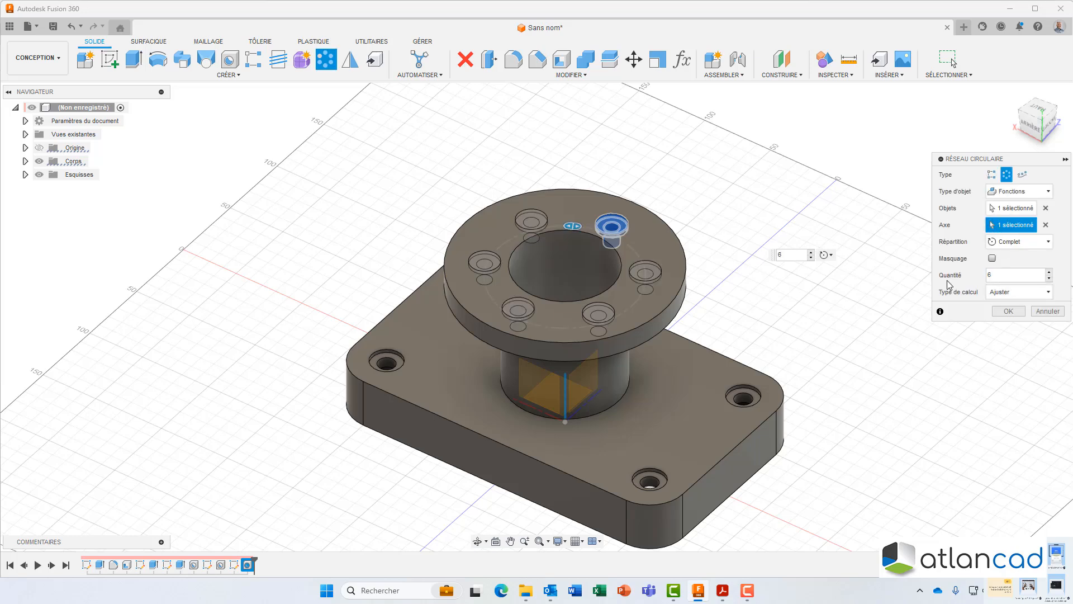
pyautogui.moveTo(994, 275); pyautogui.dragTo(968, 280)
pyautogui.click(1008, 311)
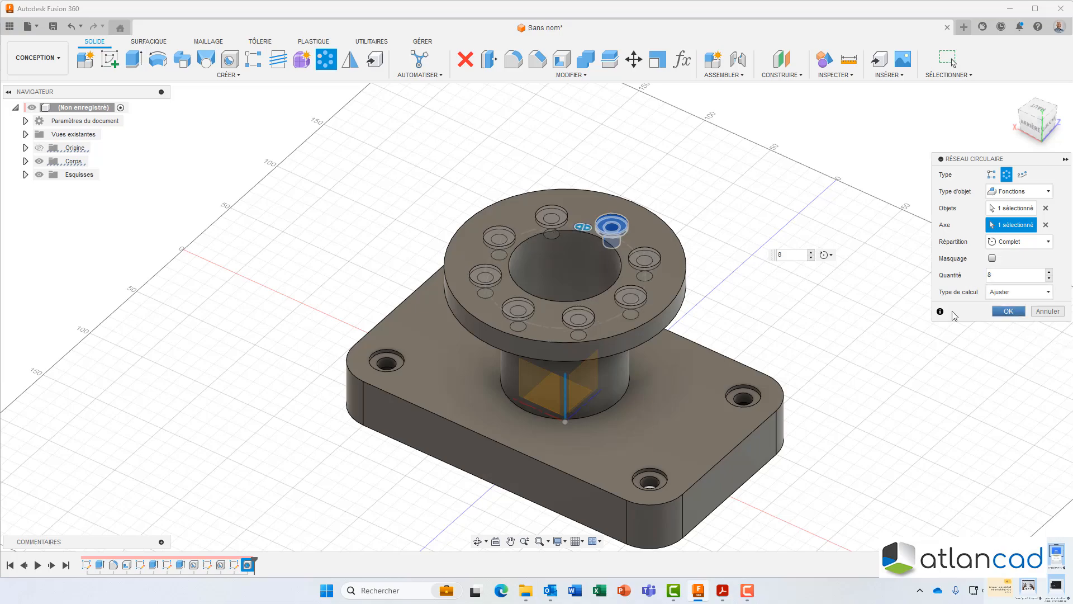
pyautogui.moveTo(792, 324)
pyautogui.keyDown('shift'); pyautogui.mouseDown(button='middle')
pyautogui.moveTo(808, 262)
pyautogui.moveTo(793, 304)
pyautogui.mouseUp(button='middle'); pyautogui.keyUp('shift')
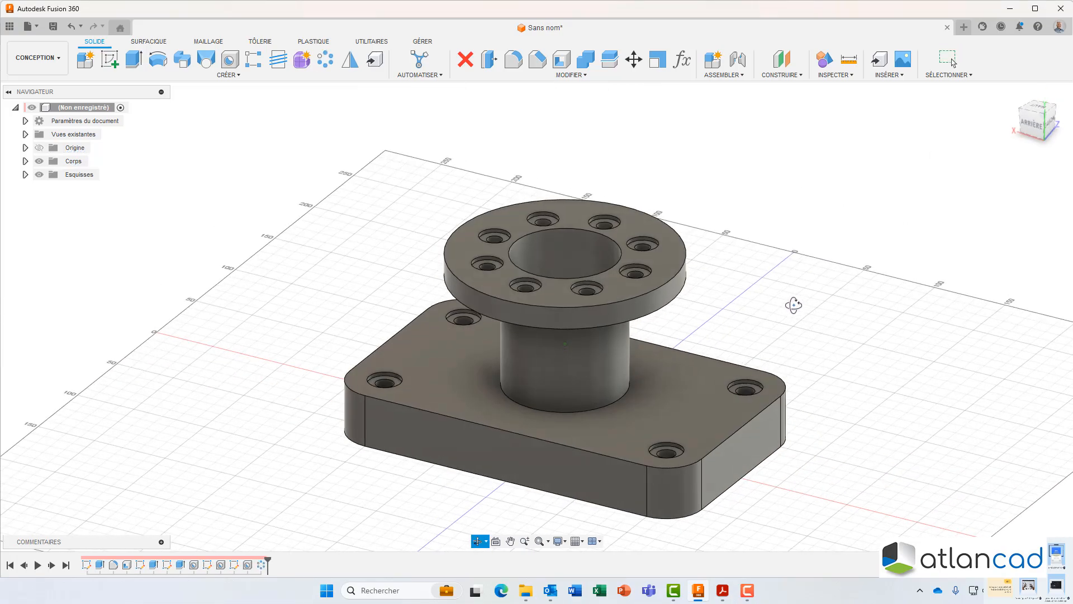
# - Consult the PDF drawing, and fillet the plate's upper outer edge and both ends of the cylindrical neck with a 3 mm radius
pyautogui.click(723, 589)
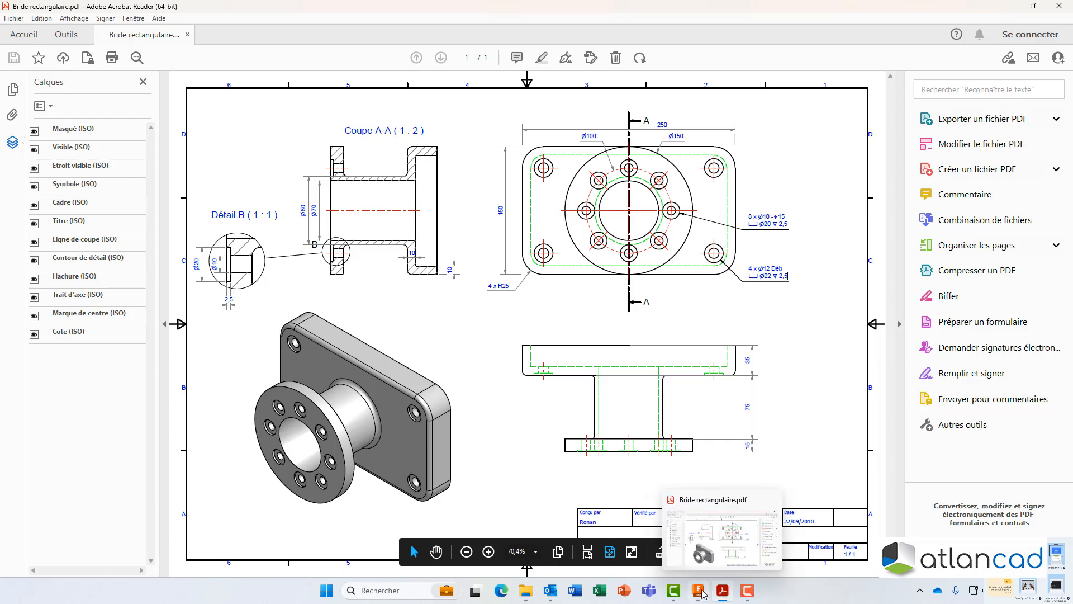
pyautogui.click(722, 591)
pyautogui.click(513, 59)
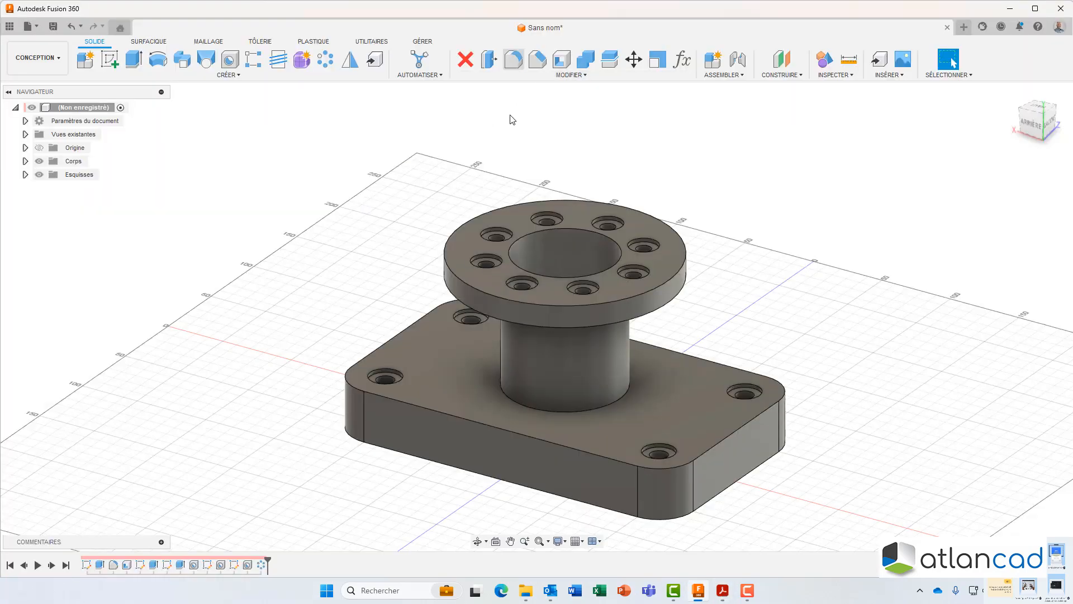
pyautogui.click(460, 417)
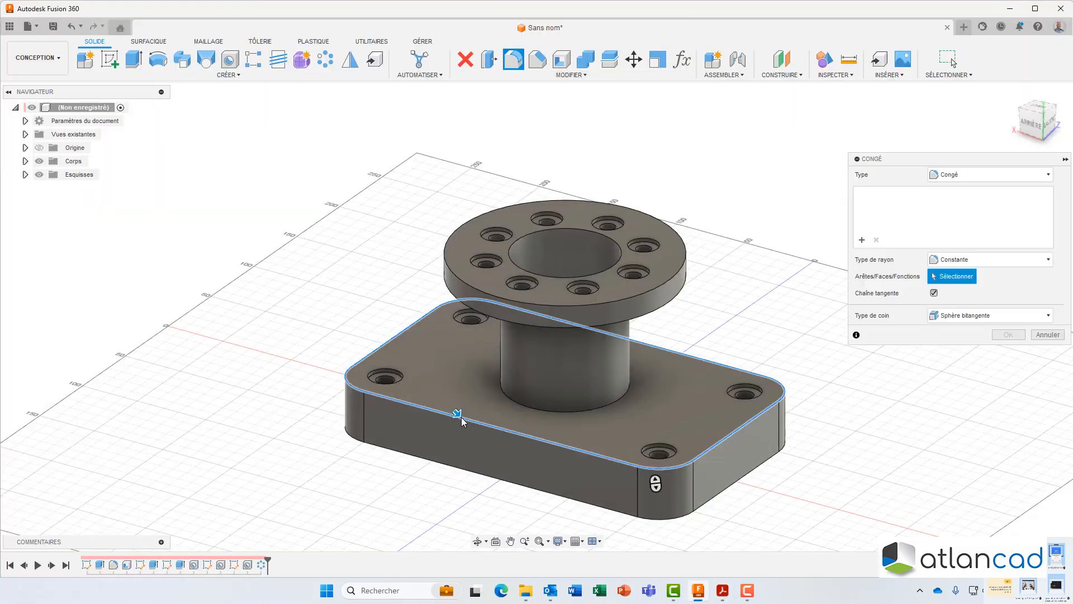
pyautogui.click(515, 402)
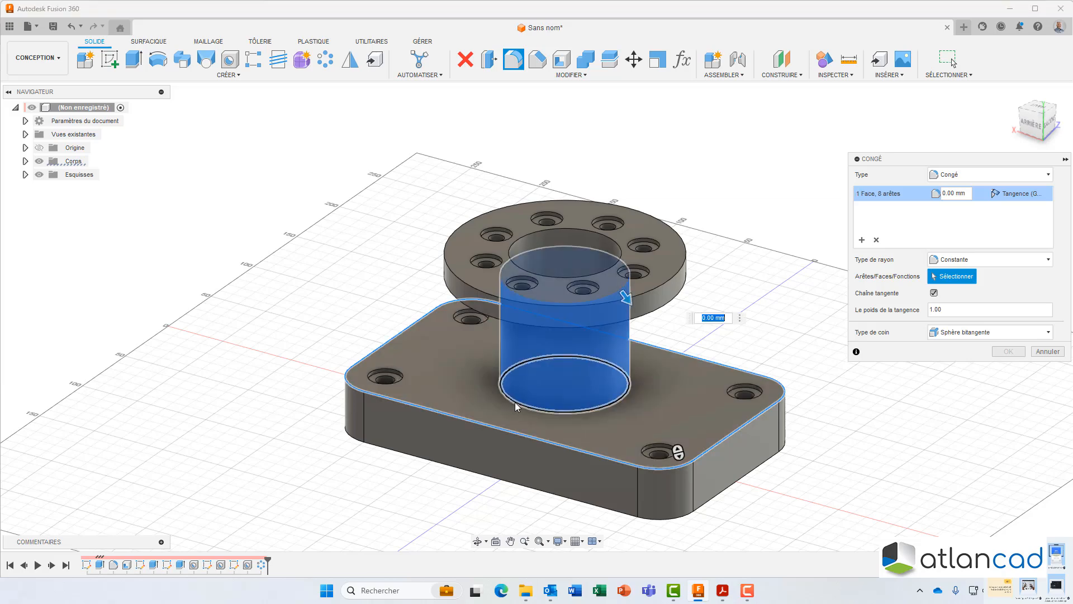
pyautogui.click(515, 401)
pyautogui.keyDown('shift'); pyautogui.moveTo(450, 357); pyautogui.dragTo(456, 320, button='middle'); pyautogui.keyUp('shift')
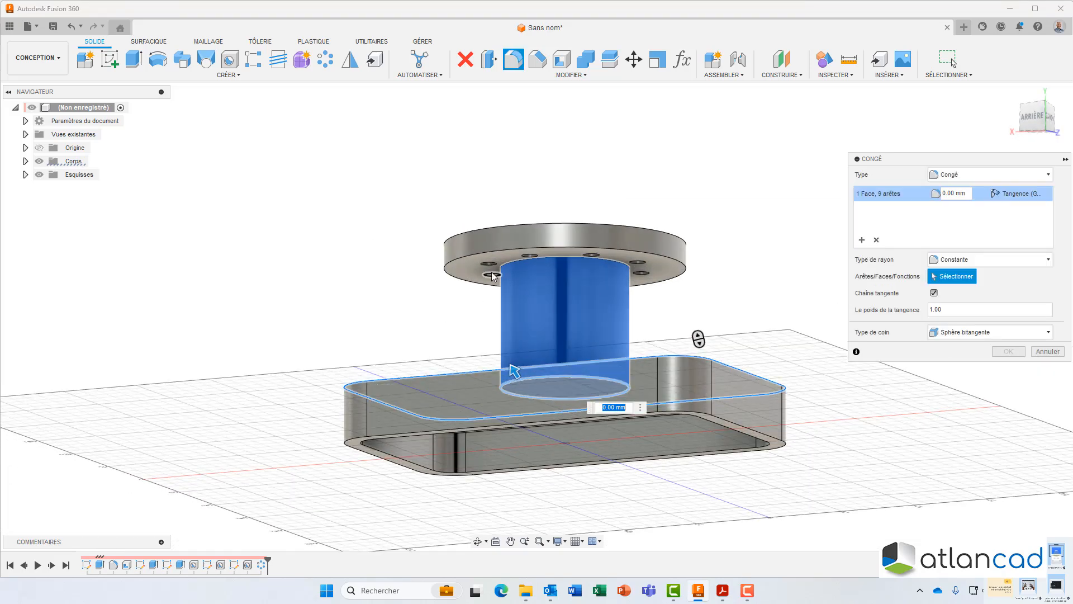
pyautogui.click(515, 265)
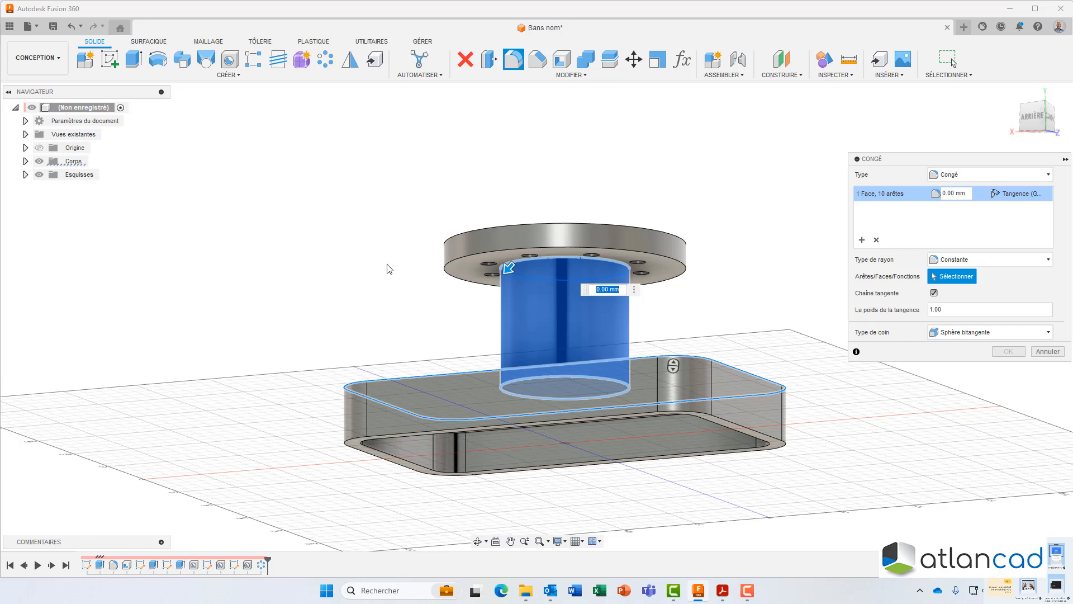
pyautogui.write('3')
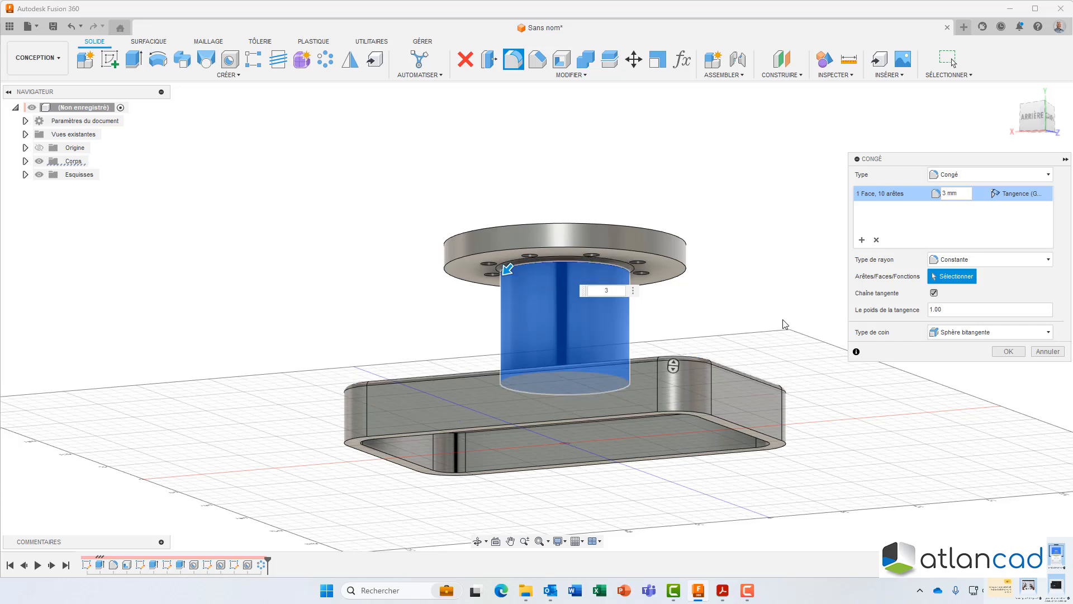
pyautogui.click(1009, 351)
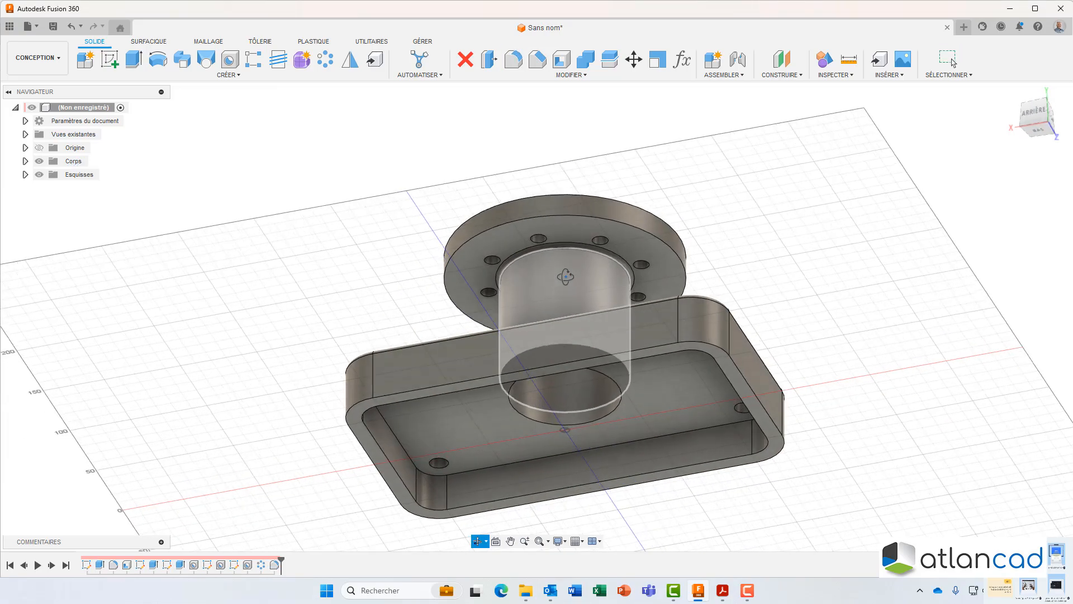